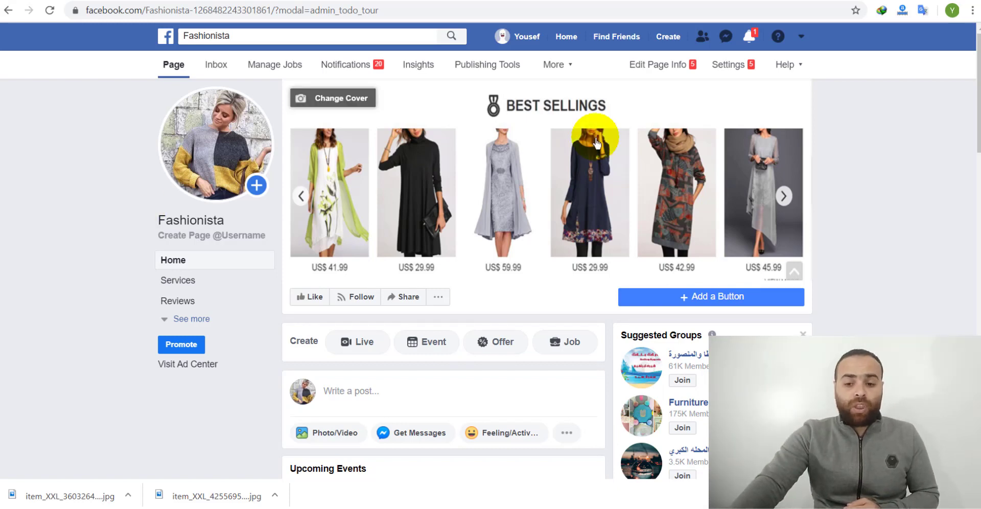
- Browse the page templates in the Fashionista page's settings and open the details of the Shopping template
left_click(719, 70)
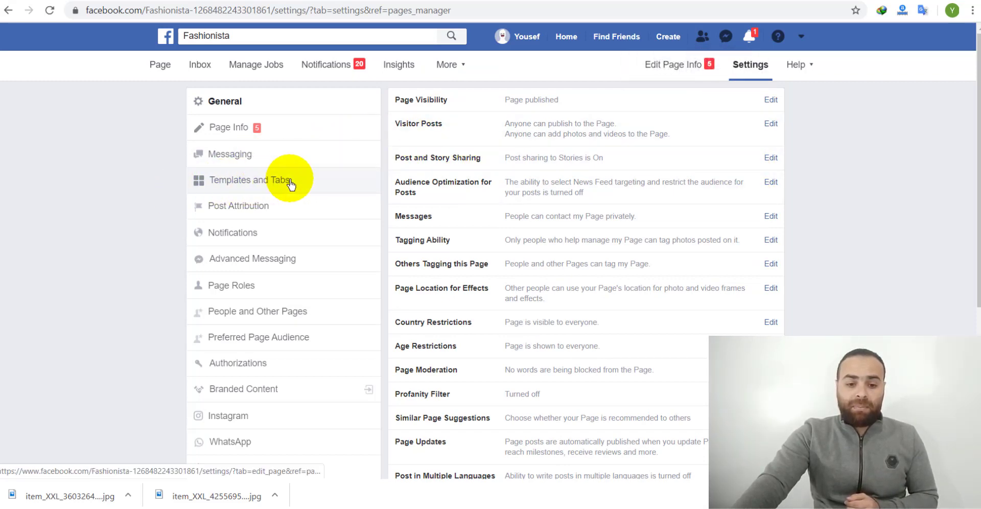
left_click(243, 181)
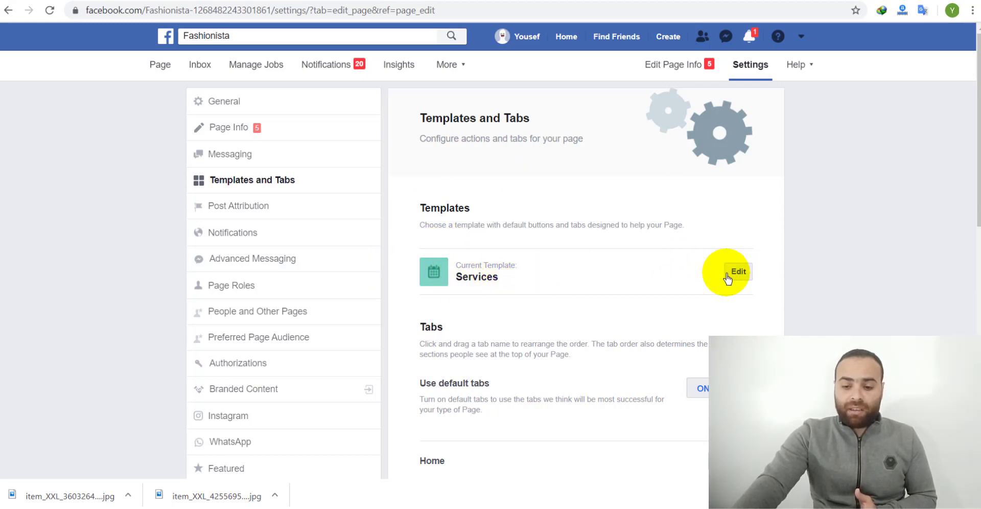
left_click(727, 278)
scroll(436, 259, "down", 2)
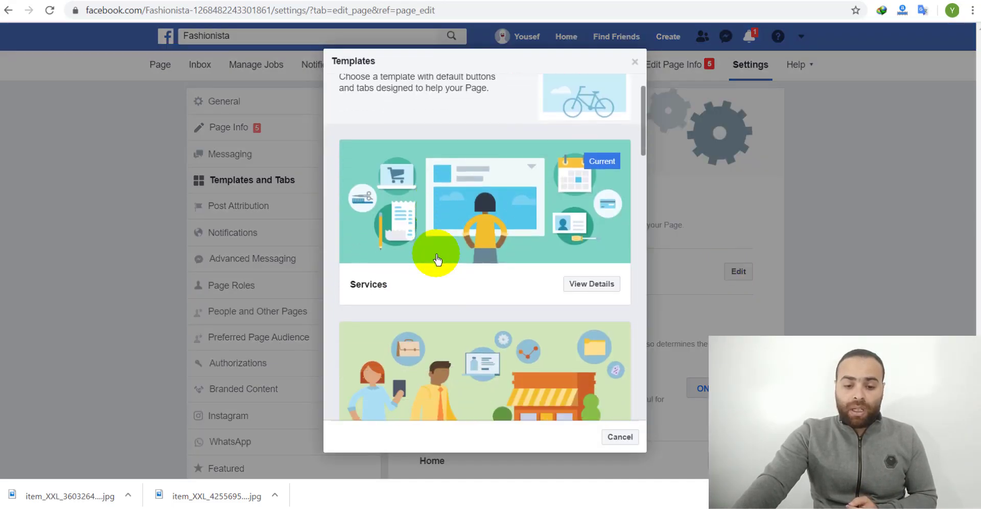
scroll(437, 260, "down", 8)
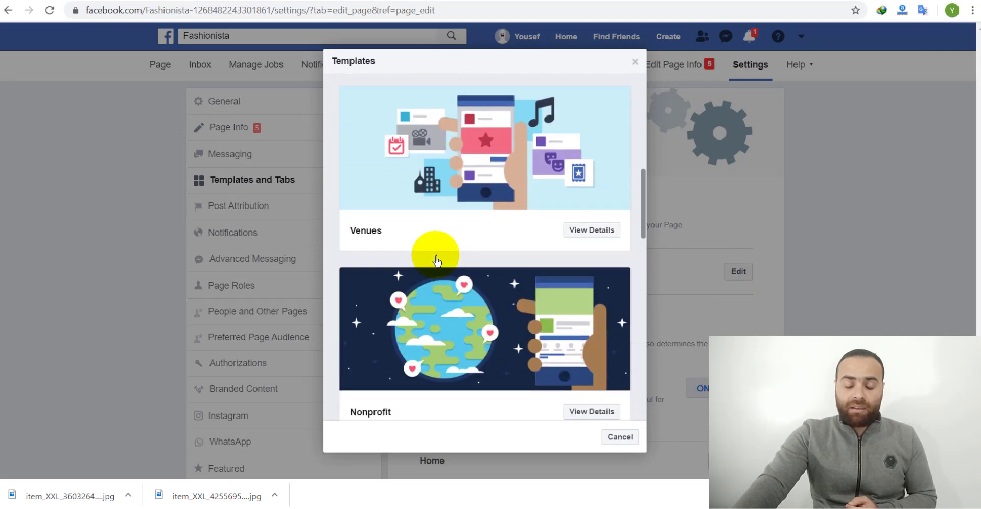
scroll(437, 260, "down", 7)
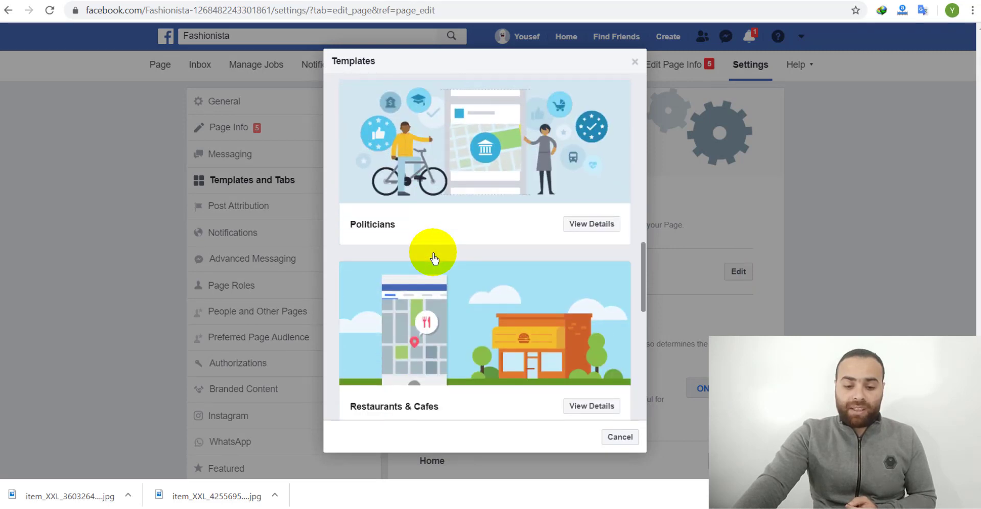
scroll(435, 258, "down", 6)
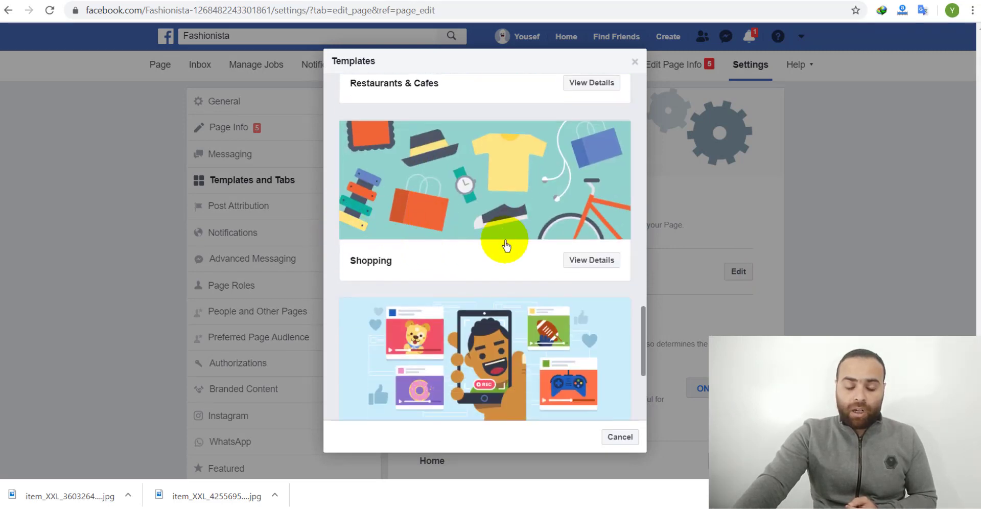
left_click_drag(394, 263, 357, 262)
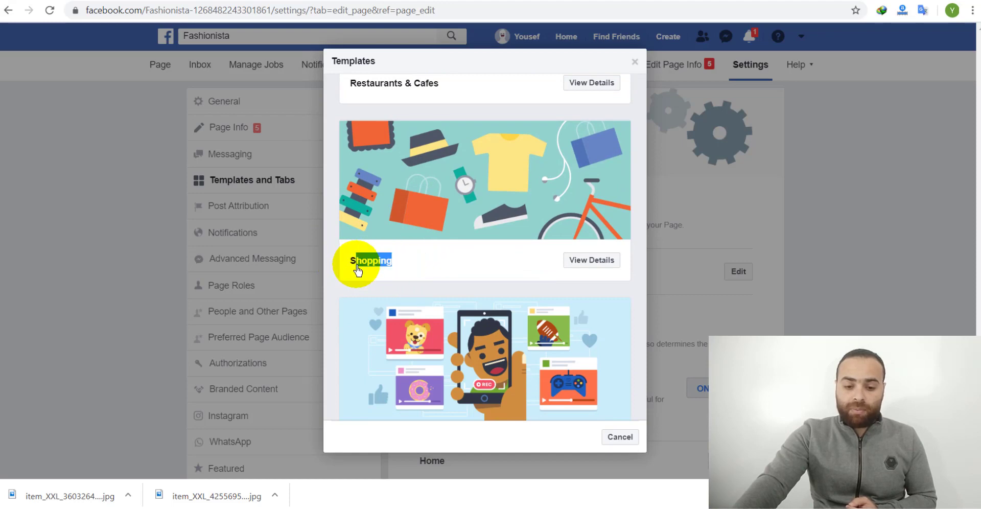
left_click(587, 261)
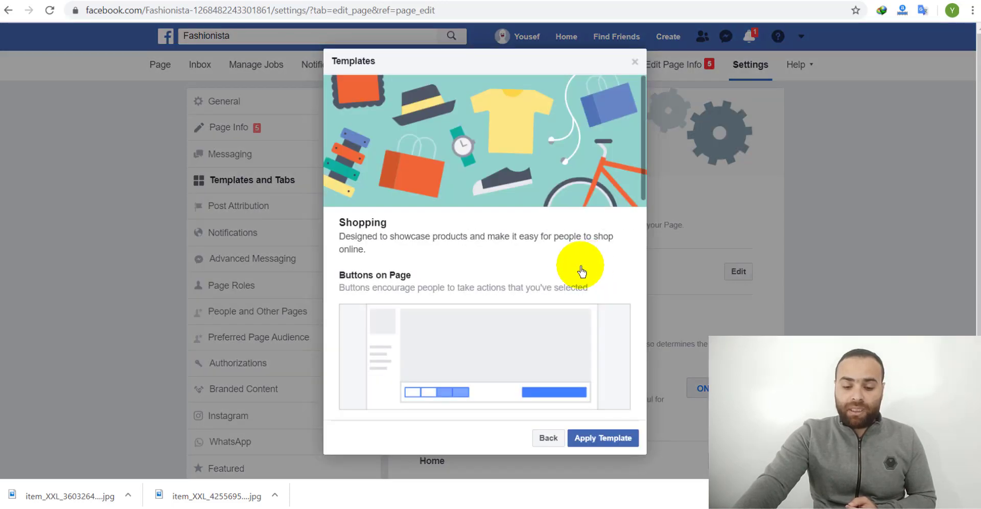
- Review the Shopping template's buttons and tabs, including Shop, and apply the template to the page
scroll(506, 305, "down", 10)
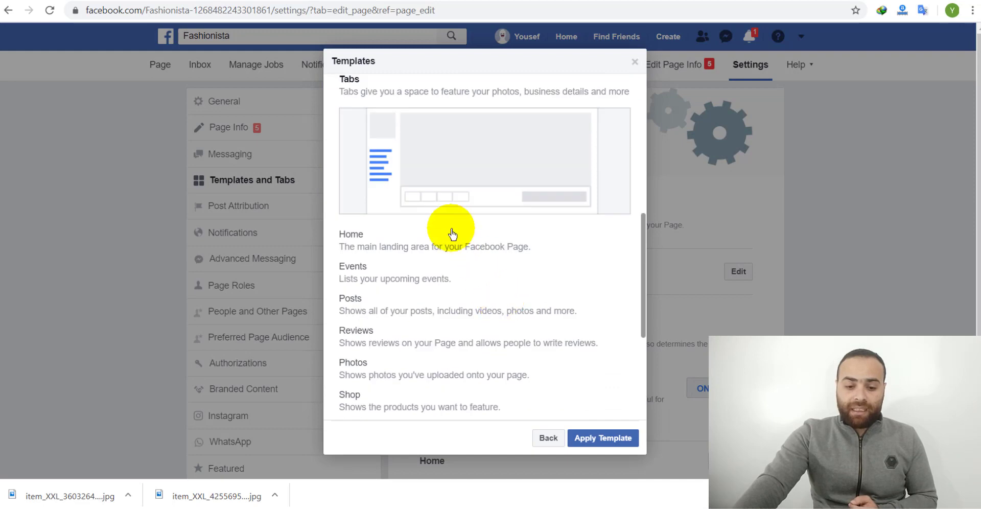
left_click_drag(410, 265, 342, 273)
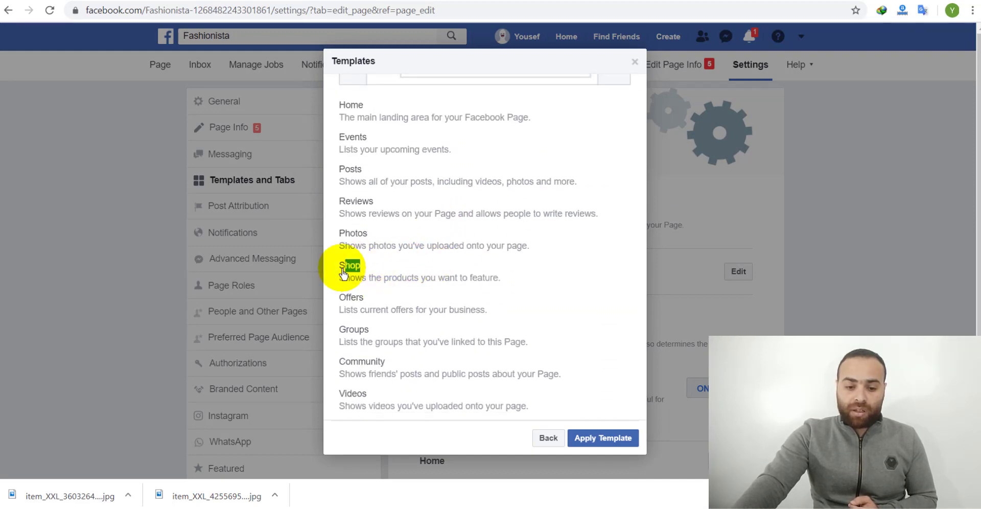
scroll(511, 286, "up", 5)
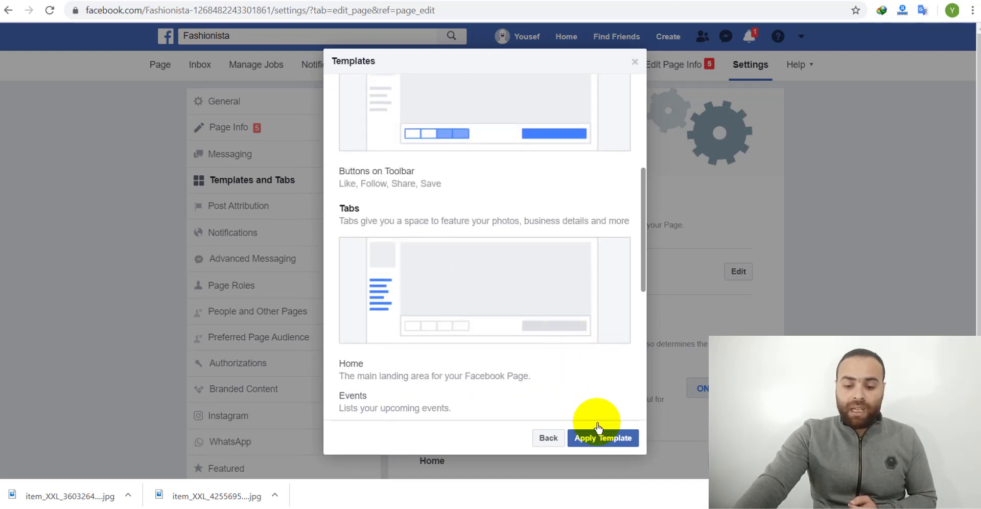
left_click(592, 439)
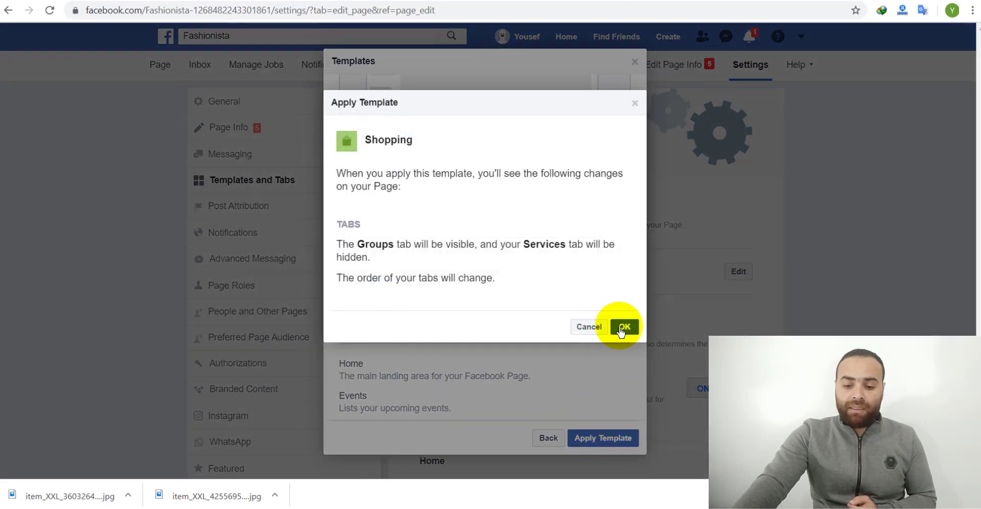
left_click(623, 329)
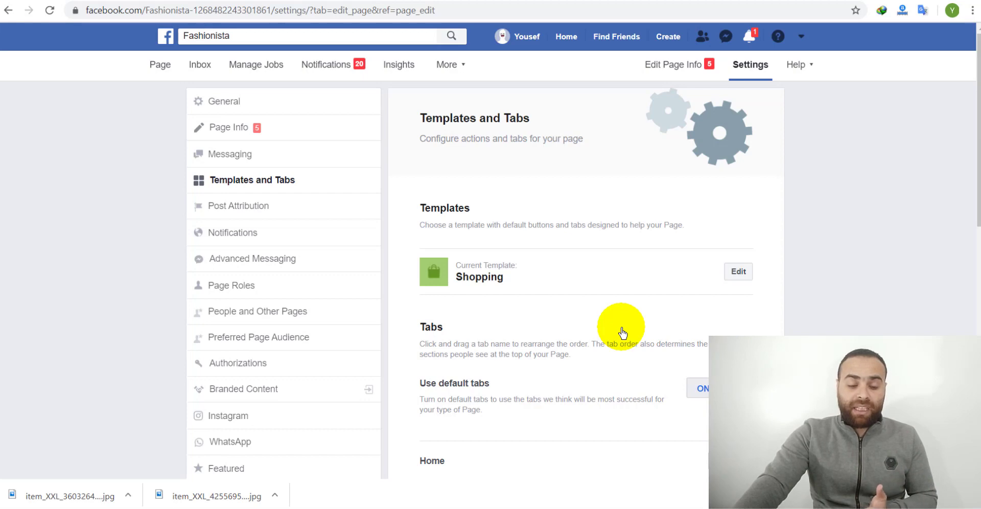
- Return to the Fashionista page, expand its full list of sections and open the Shop section
left_click(163, 69)
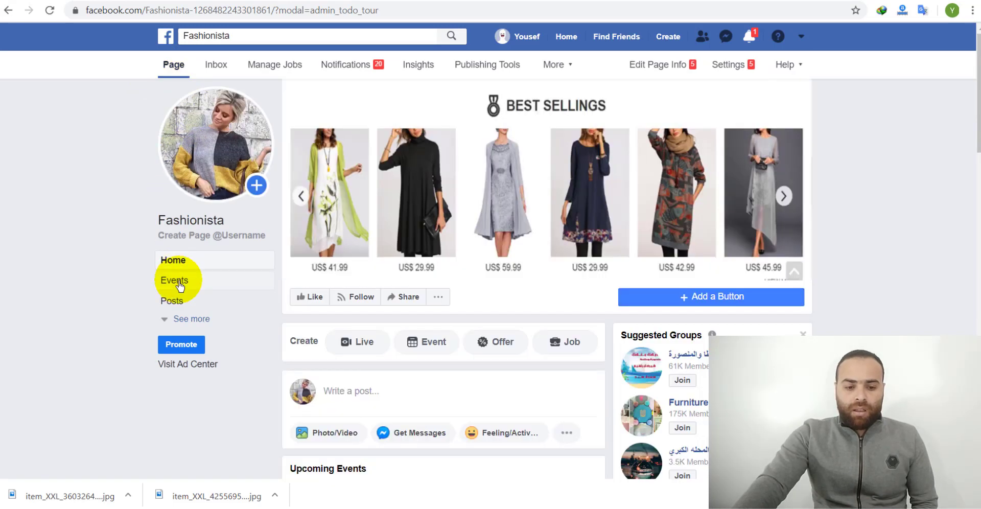
left_click(177, 320)
scroll(181, 332, "down", 2)
scroll(182, 334, "down", 1)
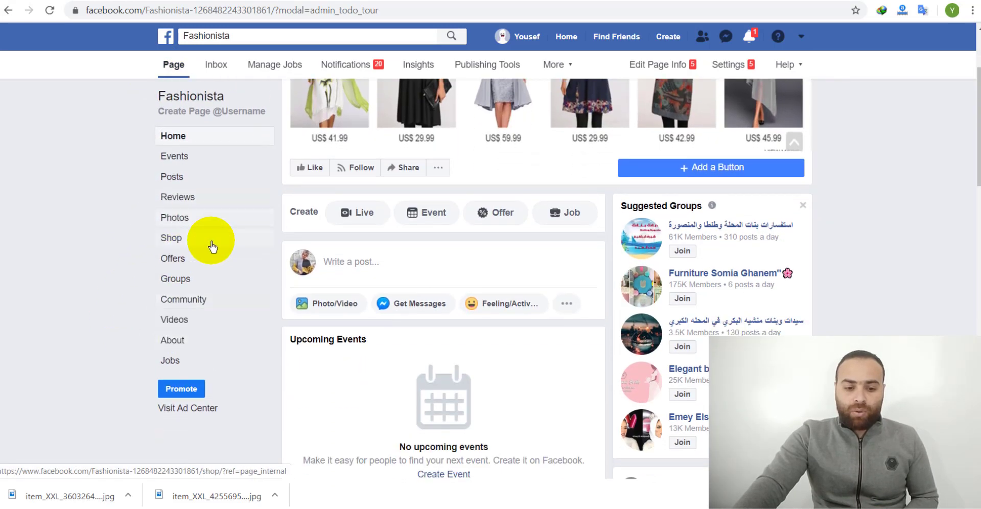
left_click(176, 249)
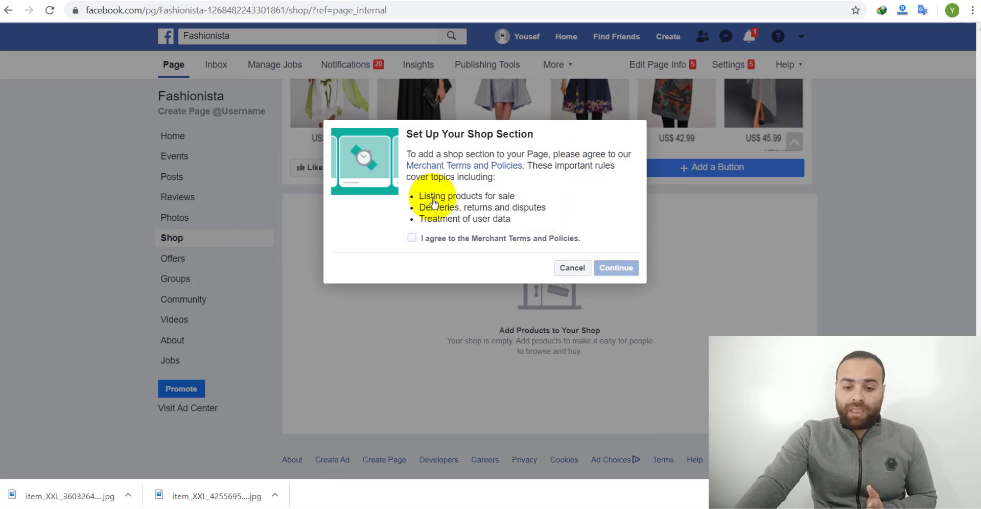
- Agree to the Merchant Terms and Policies and use Message to Buy as the shop's checkout method
left_click_drag(410, 137, 534, 143)
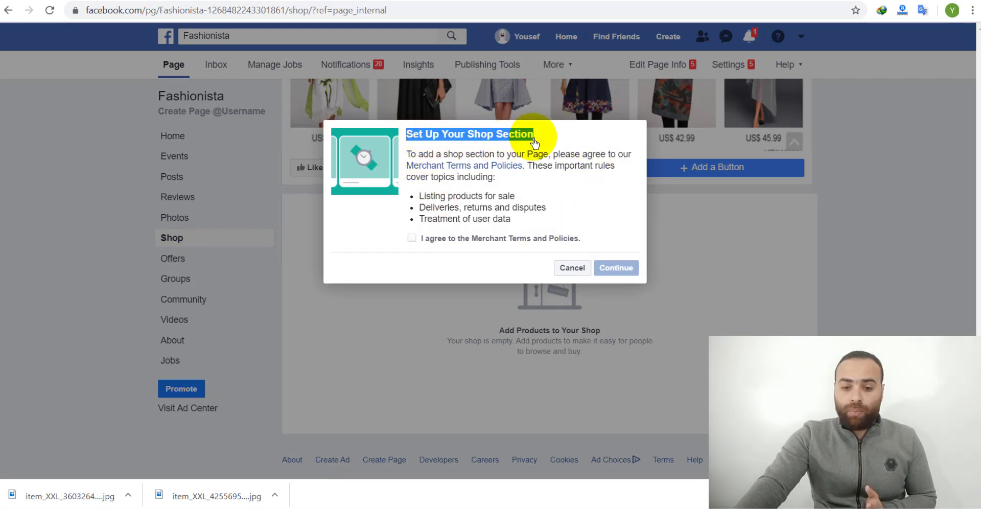
left_click(414, 240)
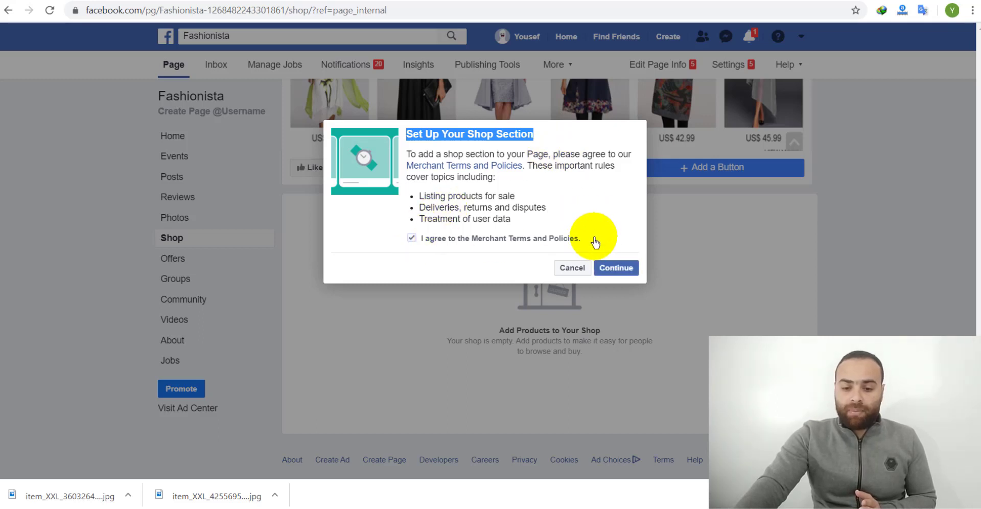
left_click(603, 270)
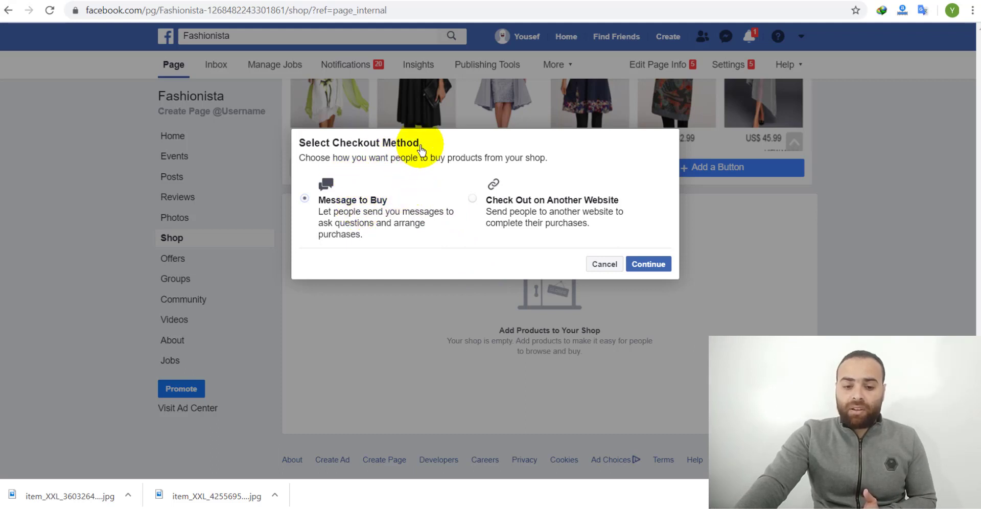
left_click_drag(422, 148, 312, 148)
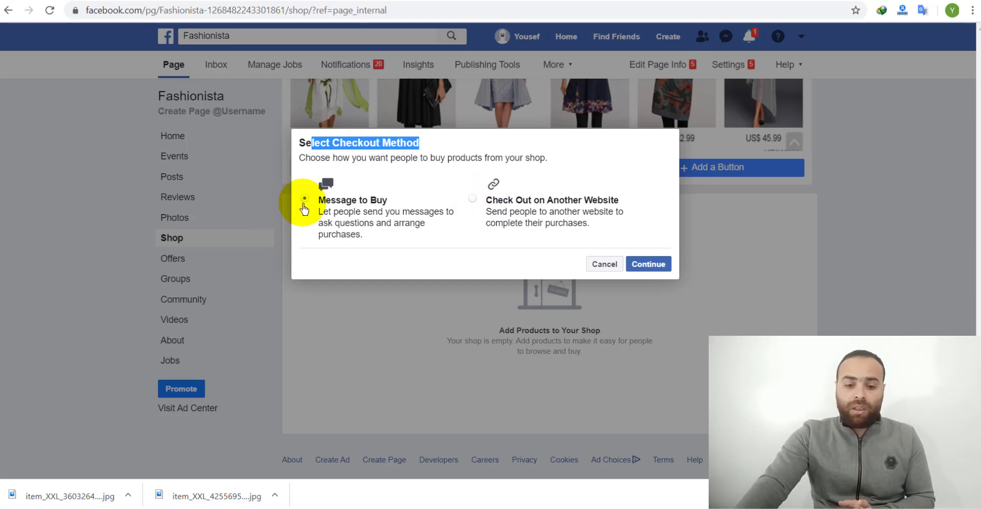
left_click(644, 264)
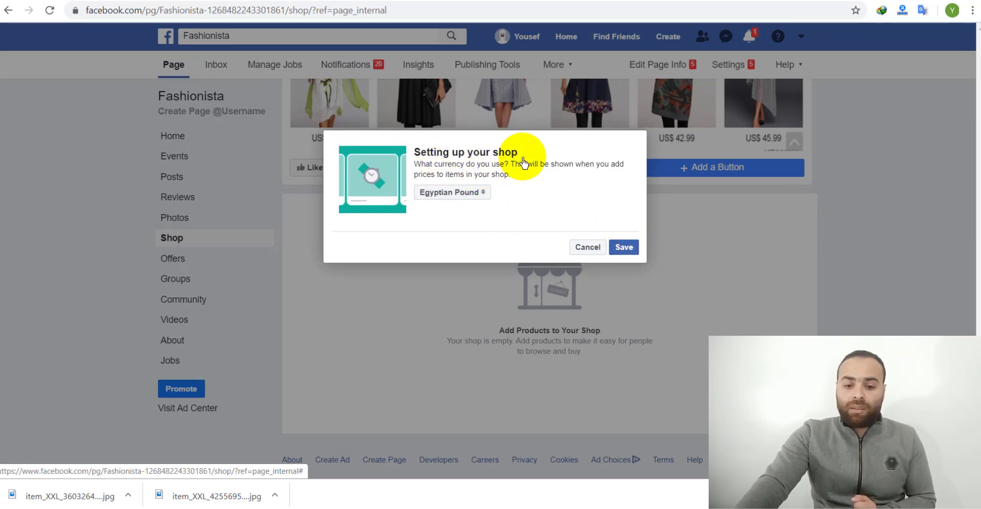
- Choose Egyptian Pound as the shop's currency and save the shop setup
left_click_drag(521, 154, 372, 153)
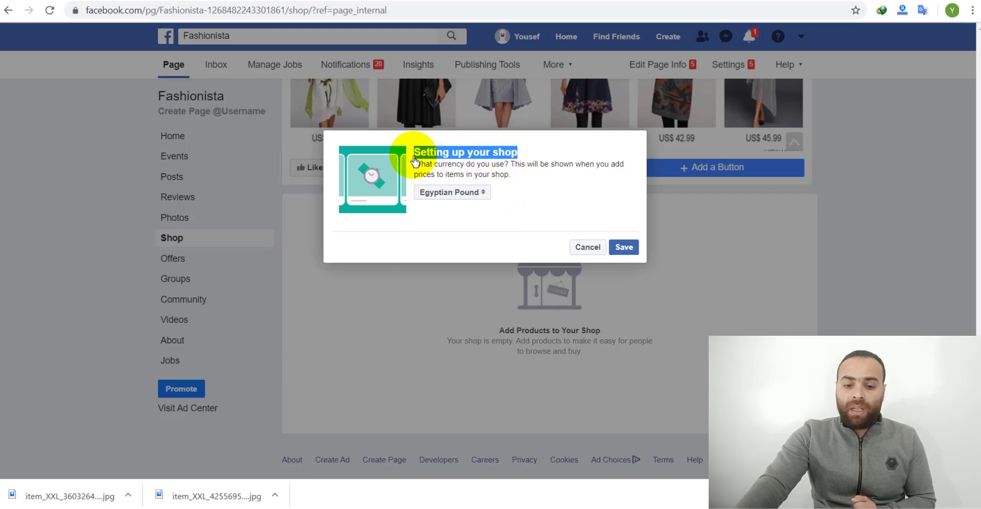
left_click(503, 213)
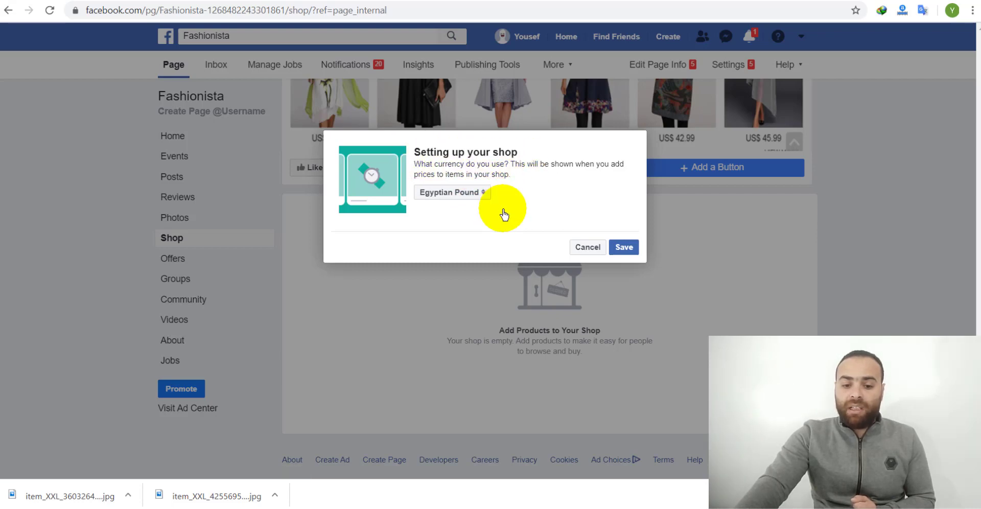
left_click(476, 198)
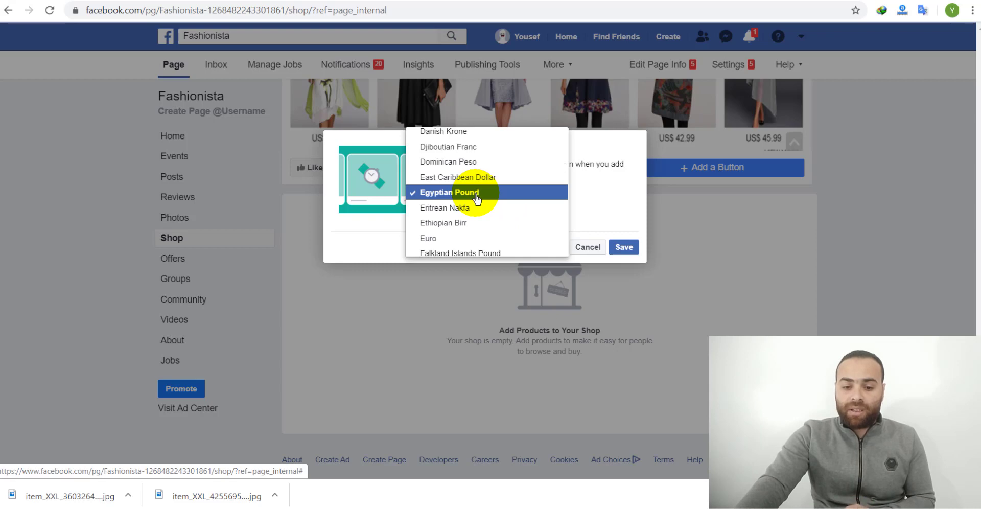
left_click(476, 198)
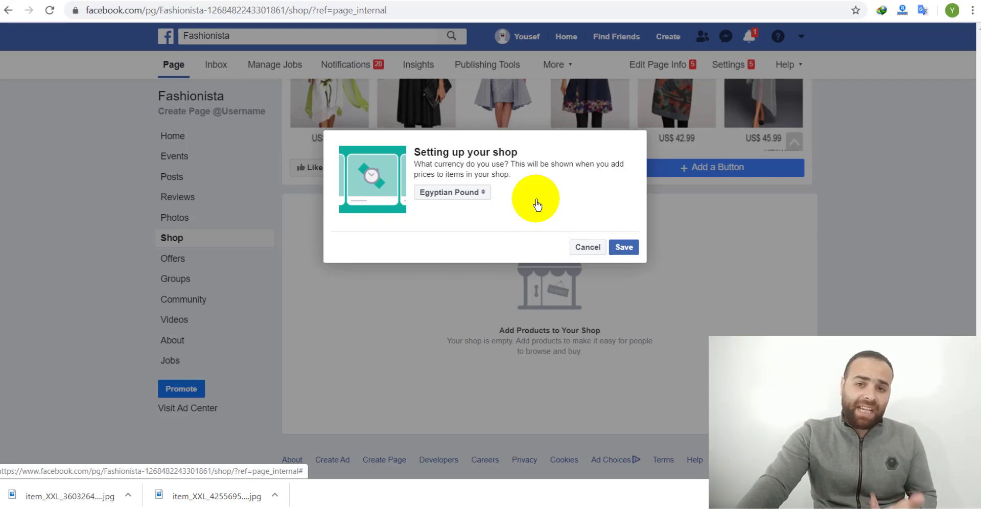
left_click(622, 248)
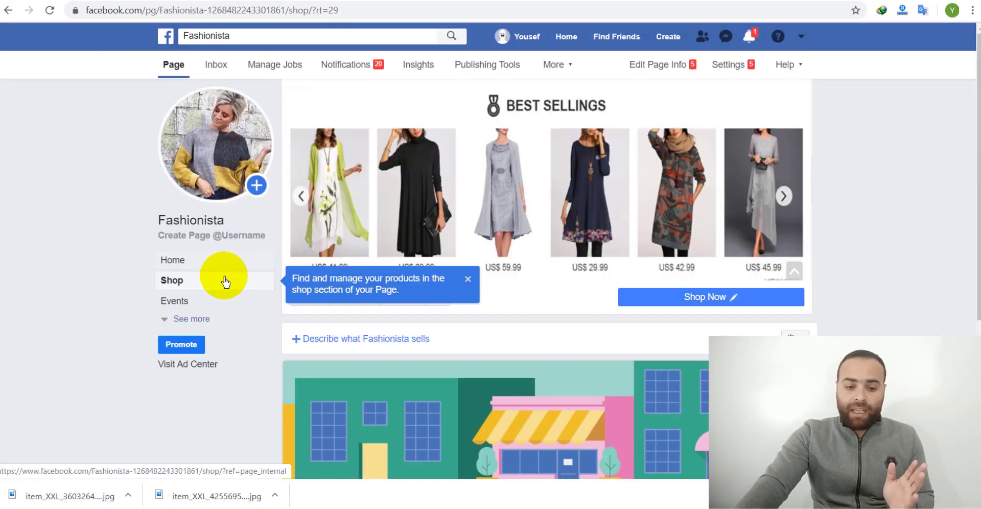
- Look over the new shop section and start adding a product to it
scroll(187, 289, "down", 5)
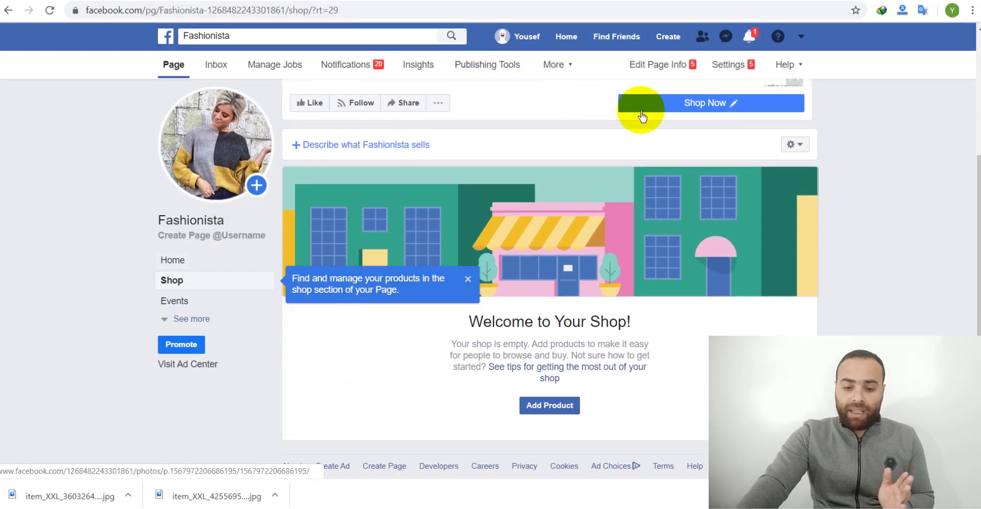
scroll(639, 184, "up", 2)
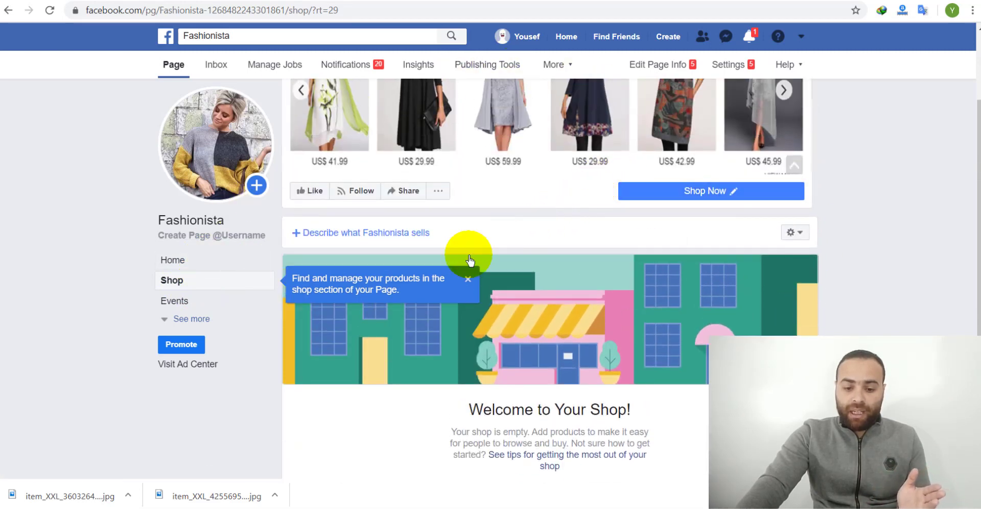
scroll(490, 271, "up", 2)
scroll(522, 292, "down", 1)
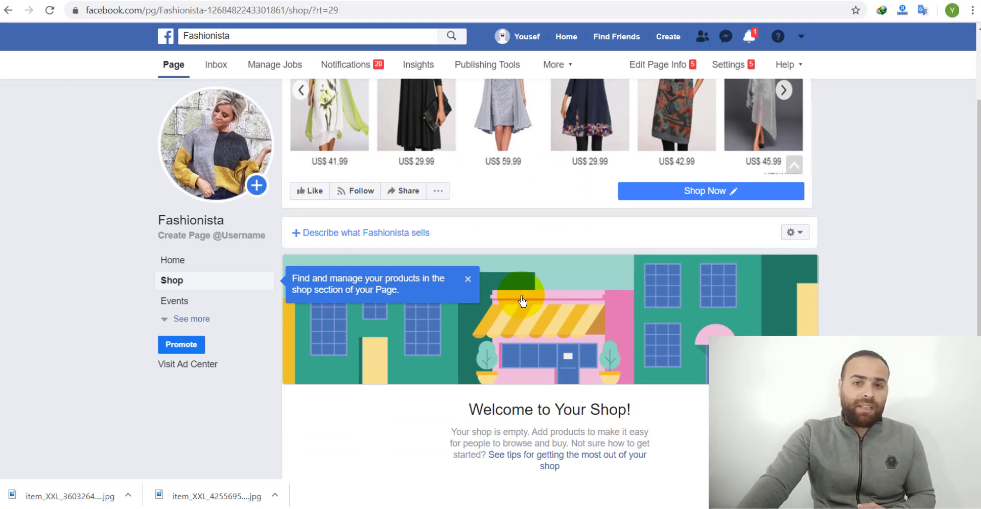
scroll(521, 301, "down", 2)
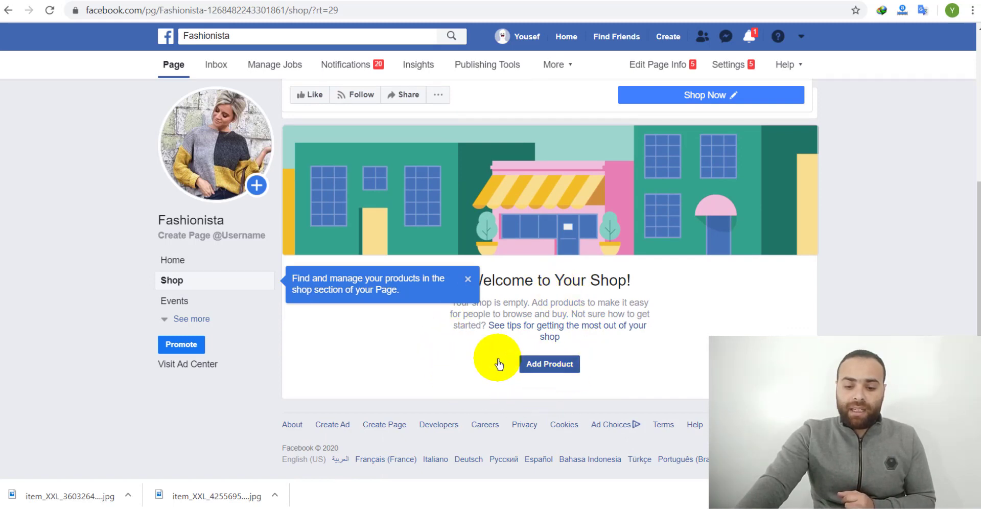
left_click(548, 364)
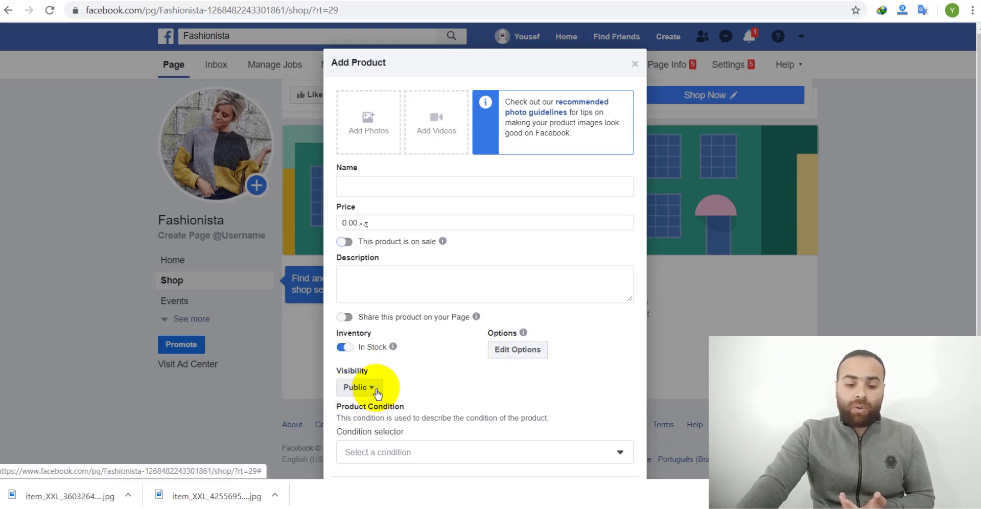
- Examine the available product condition options in the new product's form
scroll(391, 394, "down", 1)
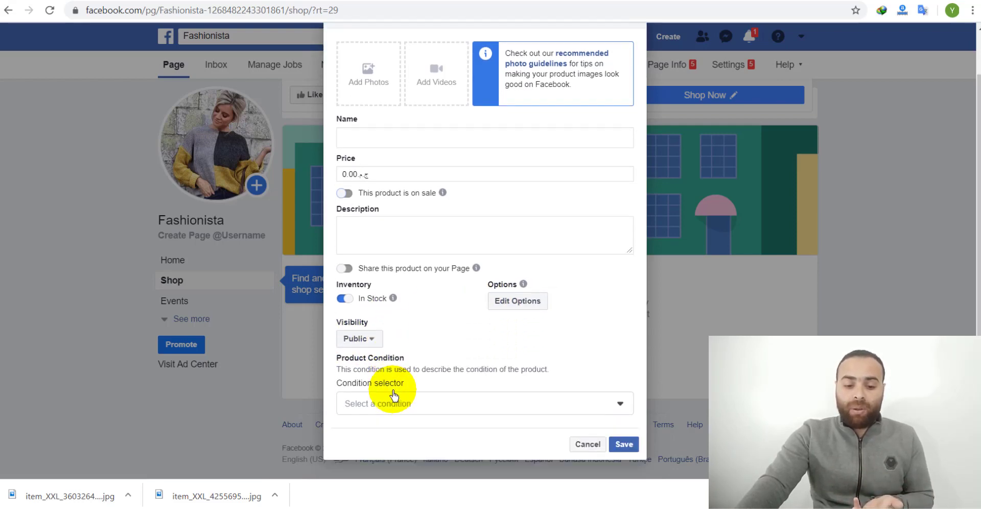
left_click(490, 397)
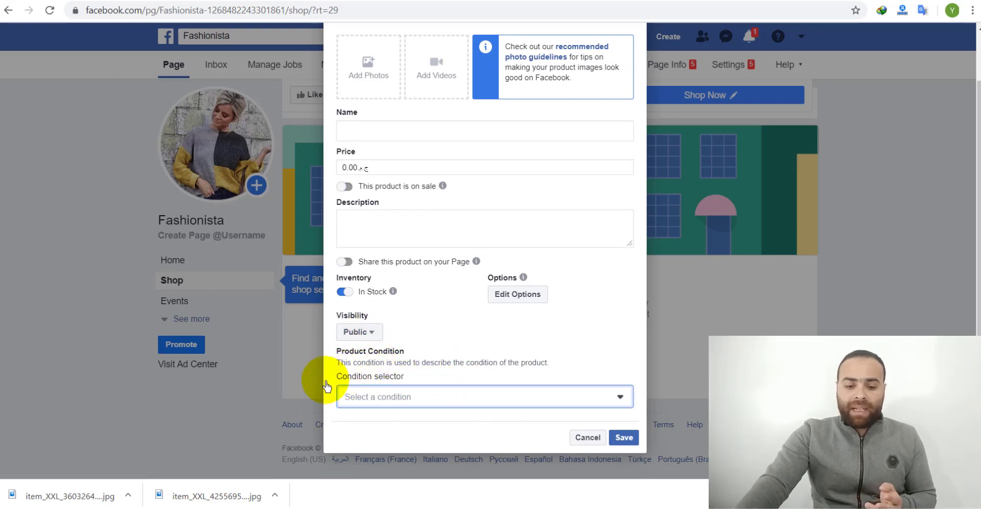
left_click(611, 404)
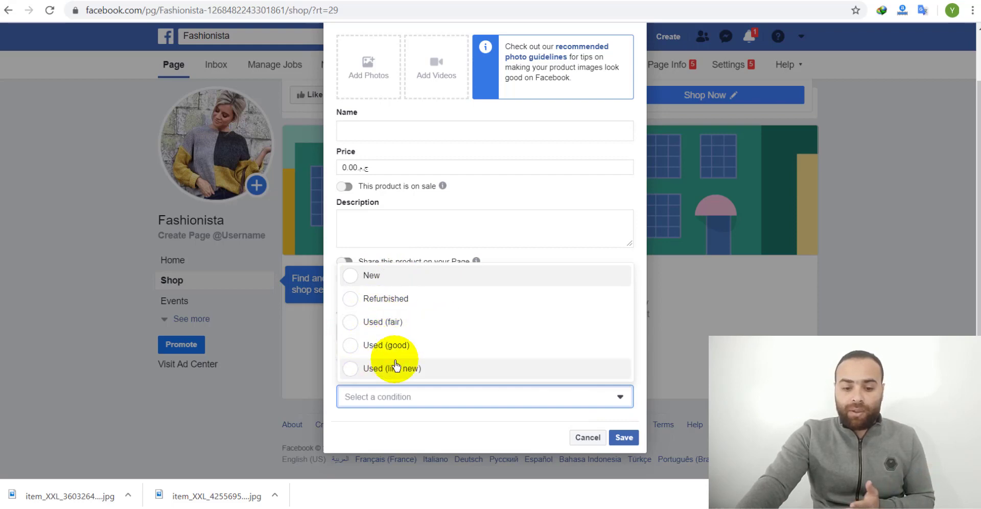
left_click(420, 423)
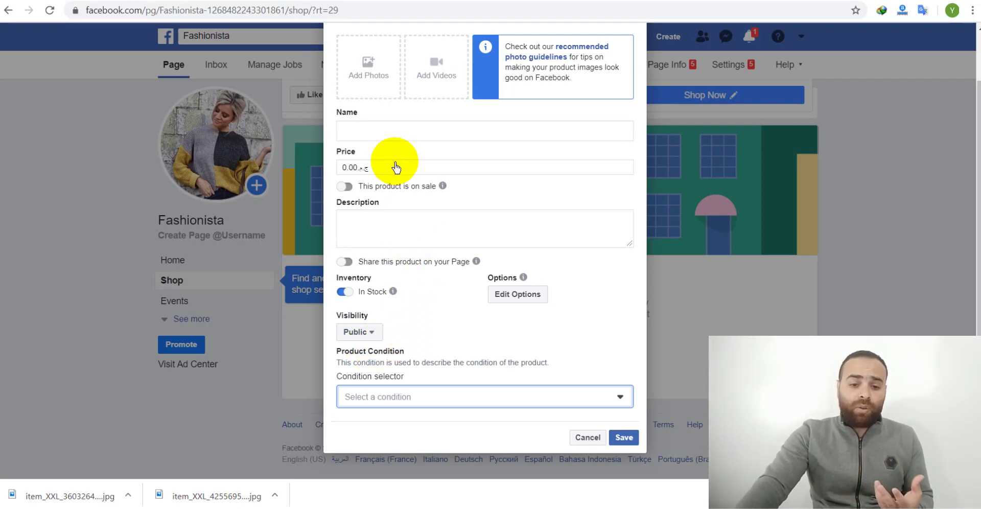
- Add the dark red long-sleeve shirt photo to the product and name it "t shirt 1"
left_click(371, 75)
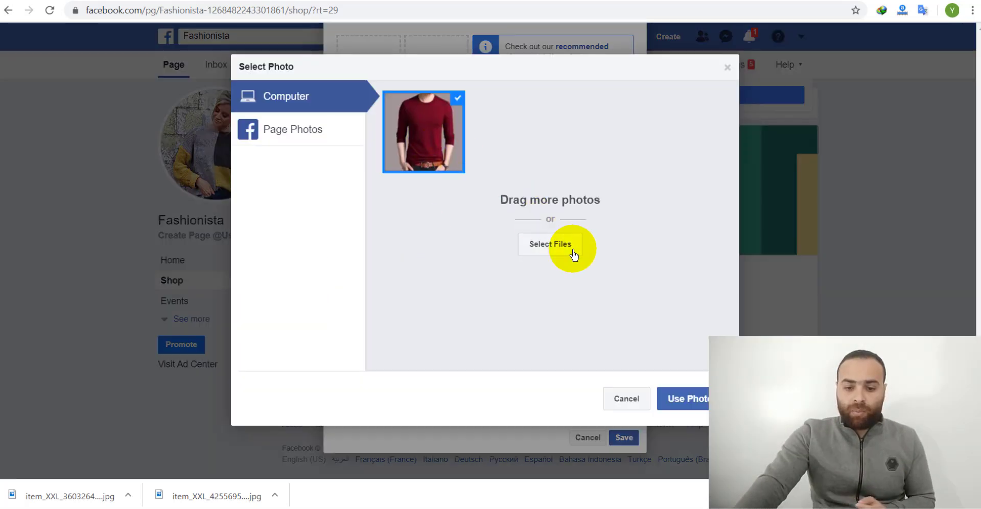
left_click(686, 399)
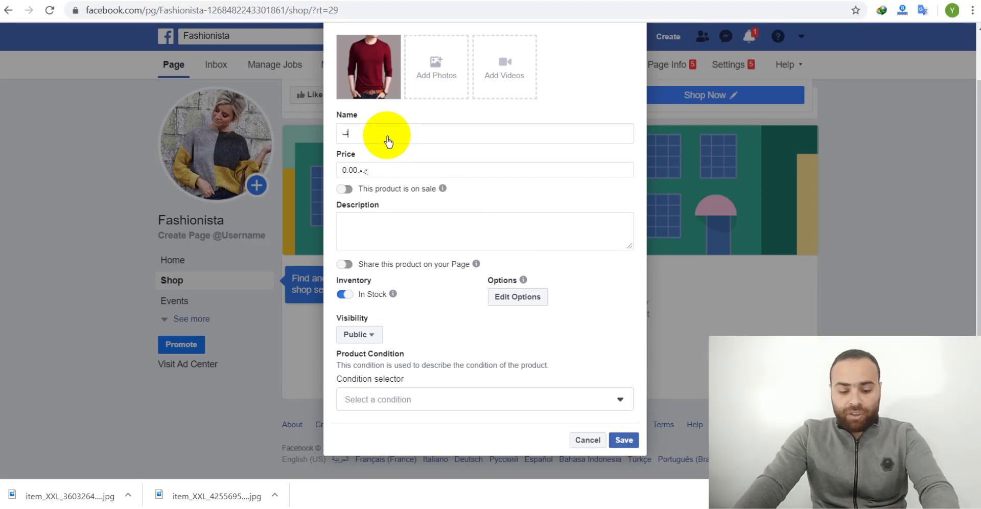
key("BackSpace")
type("t shirt 1")
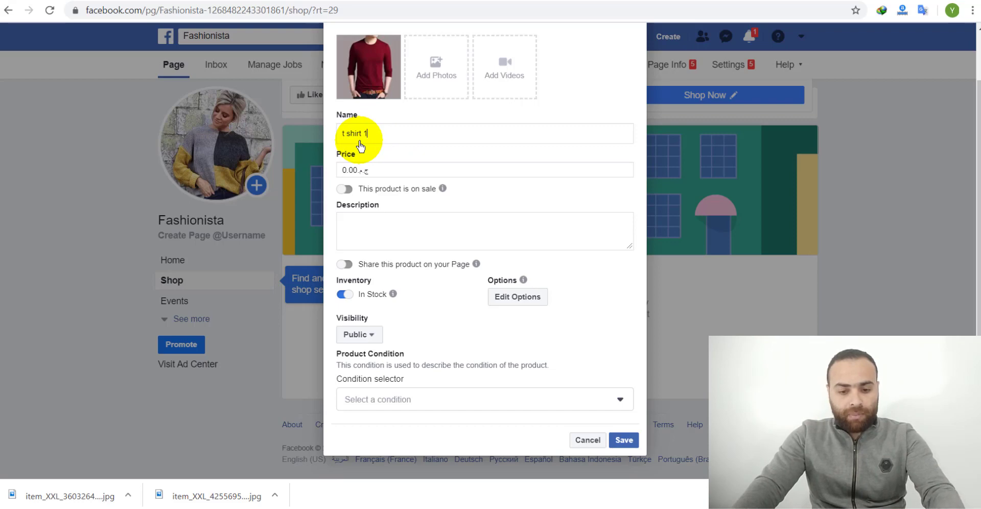
- Set the product's price to 100.00 Egyptian pounds and enter a short placeholder description
left_click(346, 171)
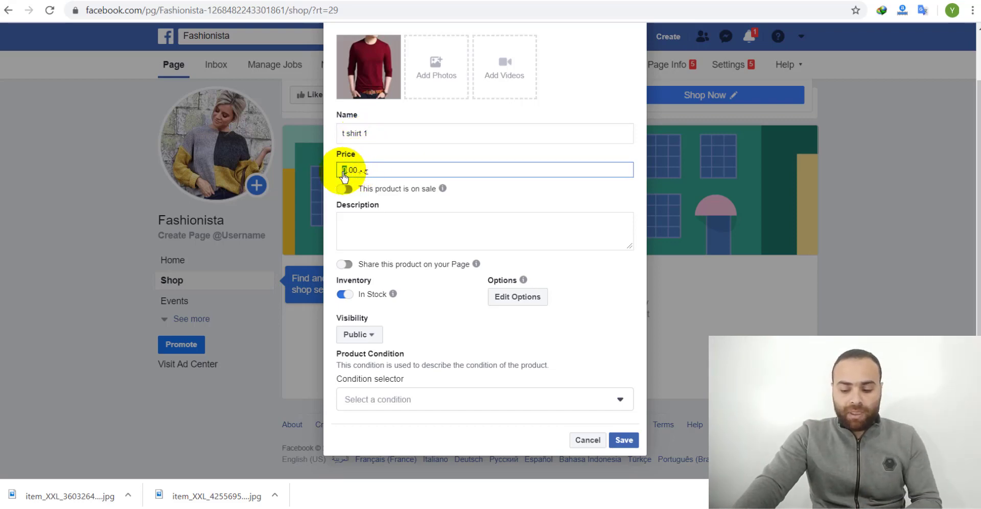
type("10")
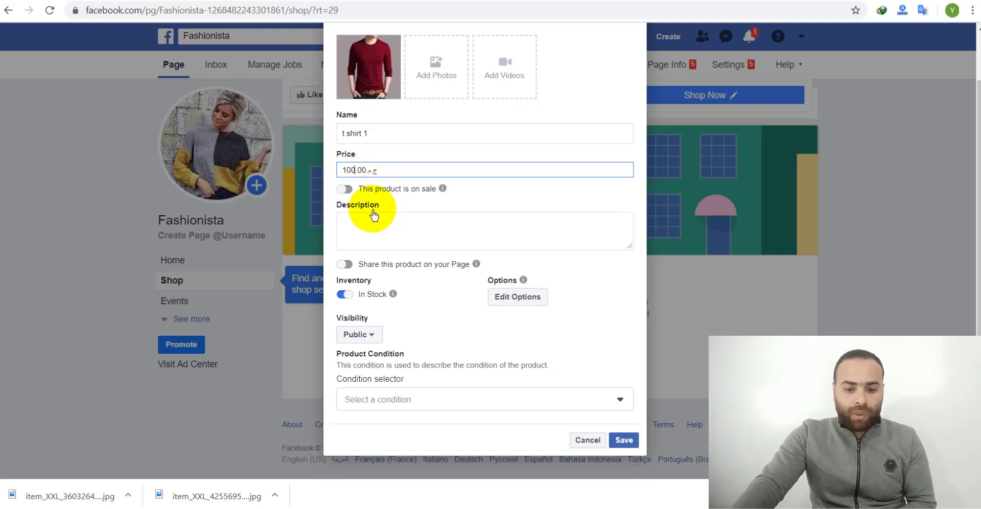
left_click(353, 224)
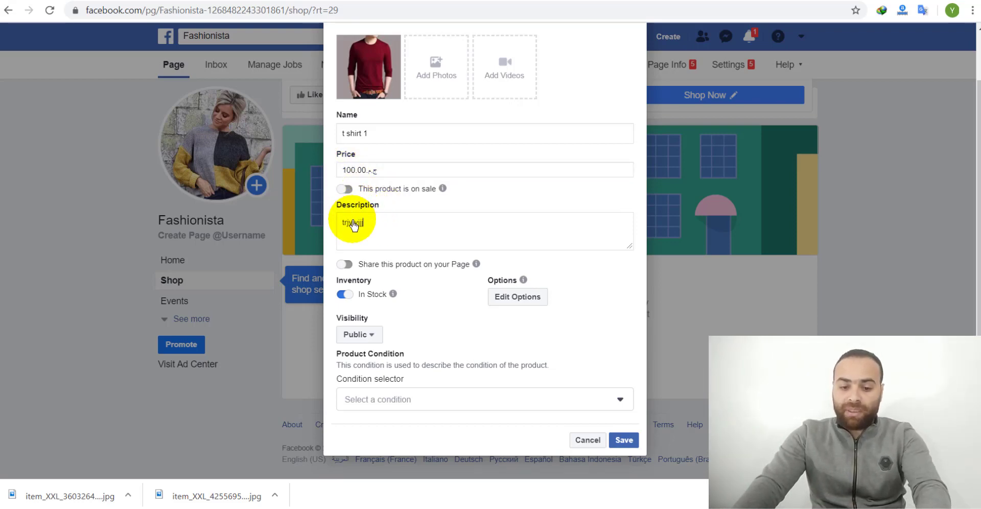
- Turn on sharing the product on the Page, set its condition to New and save the product
left_click(344, 264)
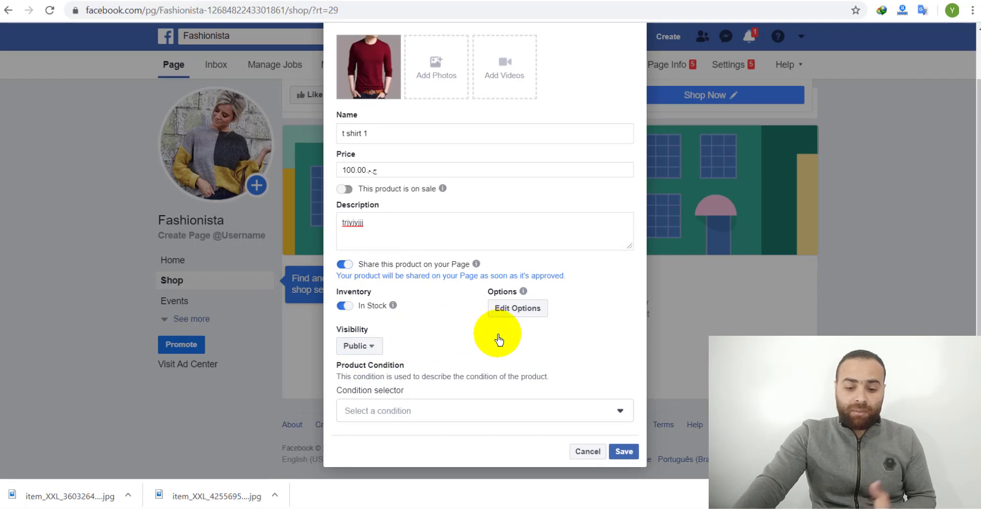
left_click(618, 411)
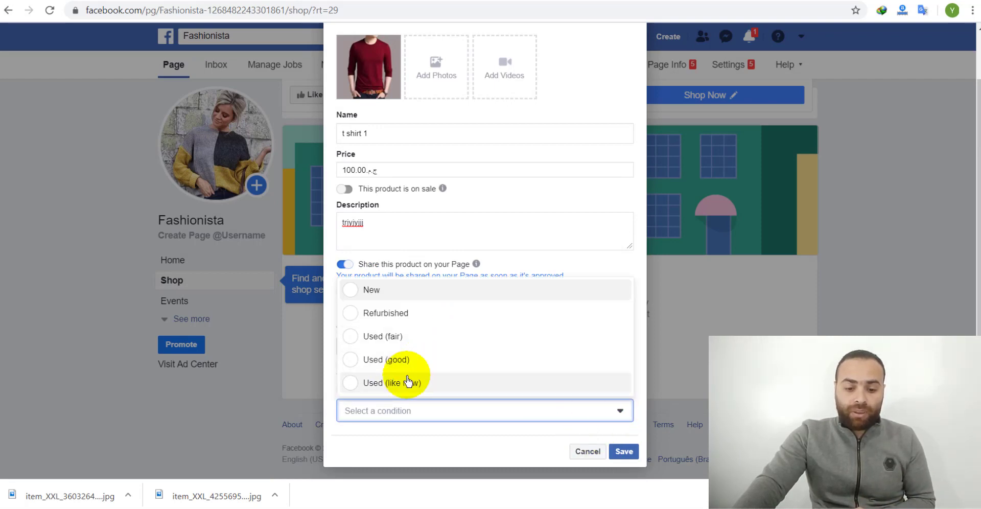
left_click(382, 291)
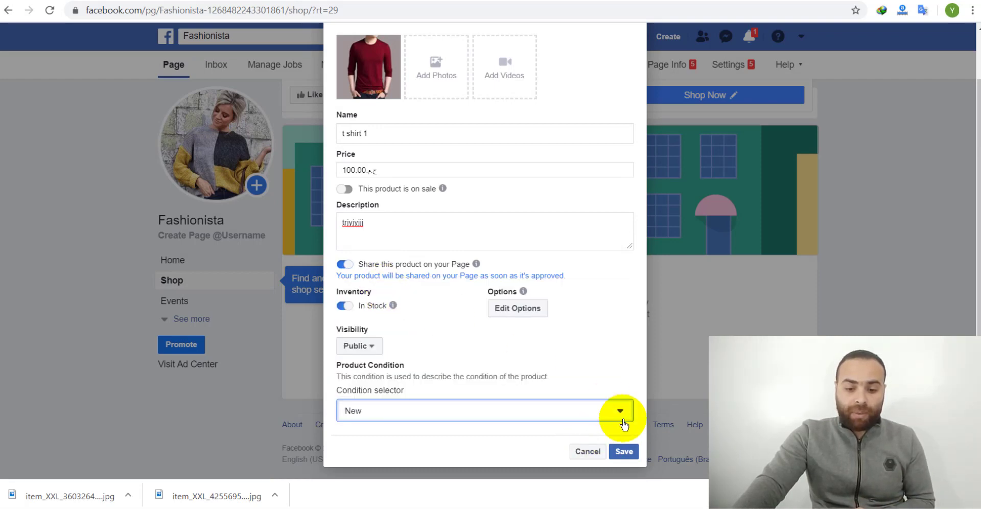
left_click(624, 452)
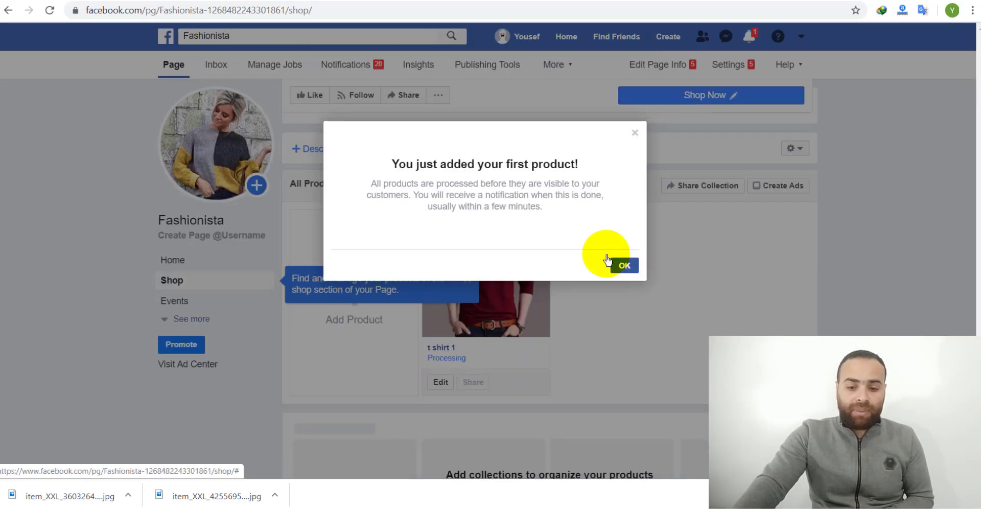
left_click_drag(397, 162, 580, 164)
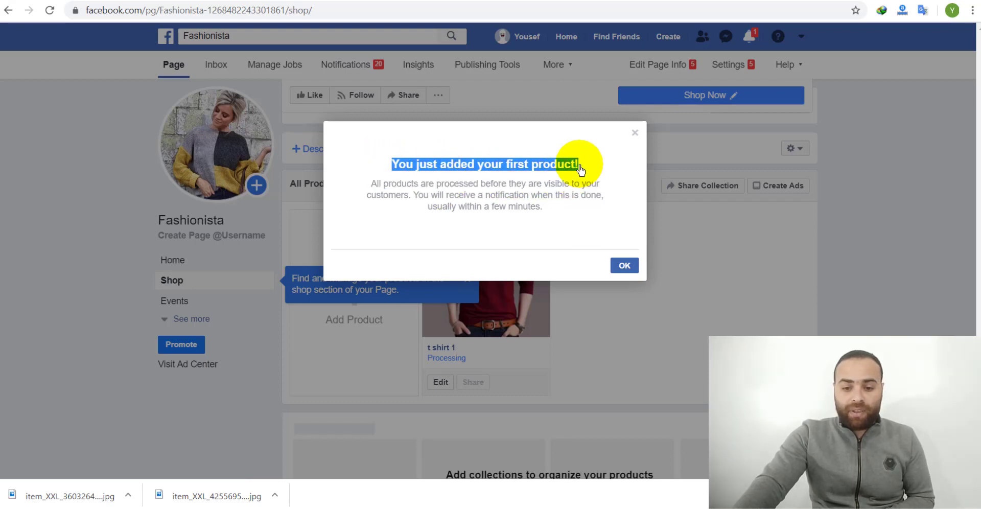
left_click(623, 265)
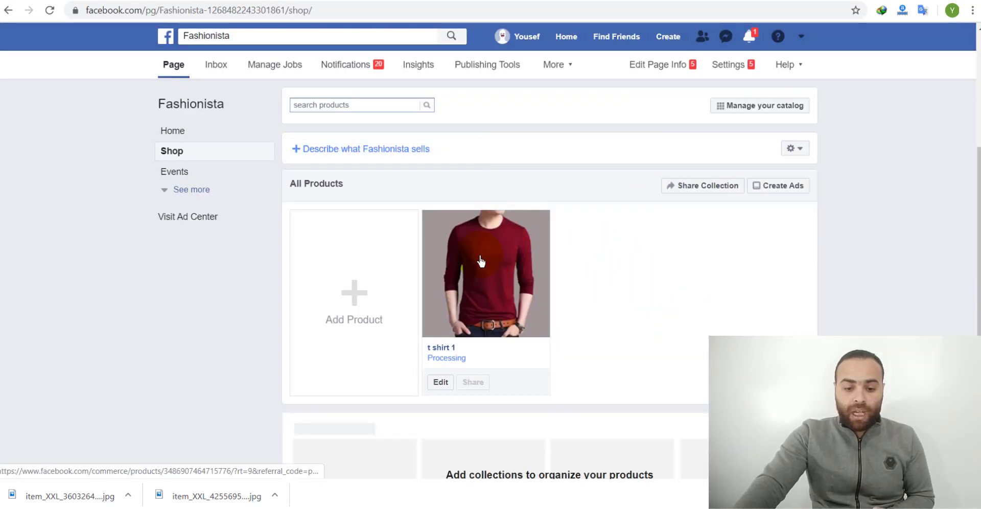
- Start a new collection for the shop and name it "الصيف"
scroll(526, 368, "down", 4)
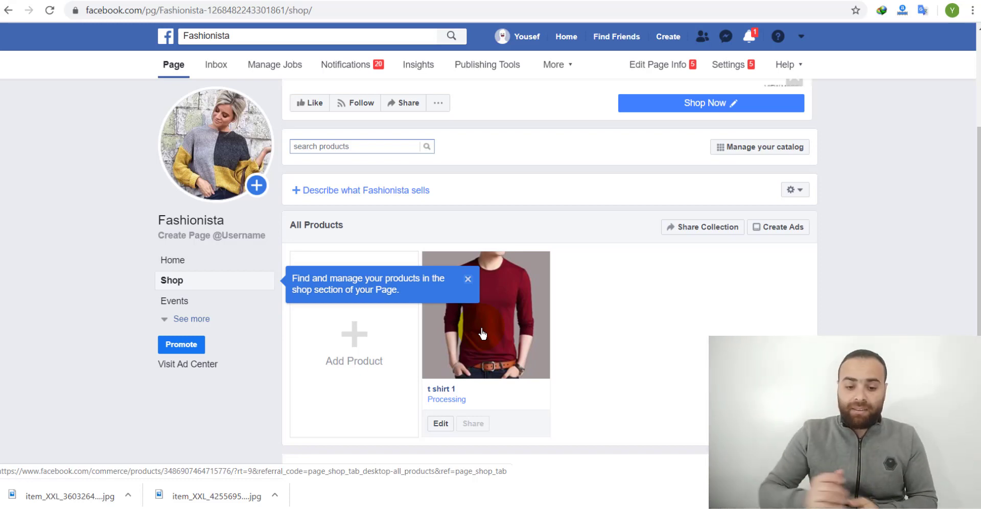
key("F5")
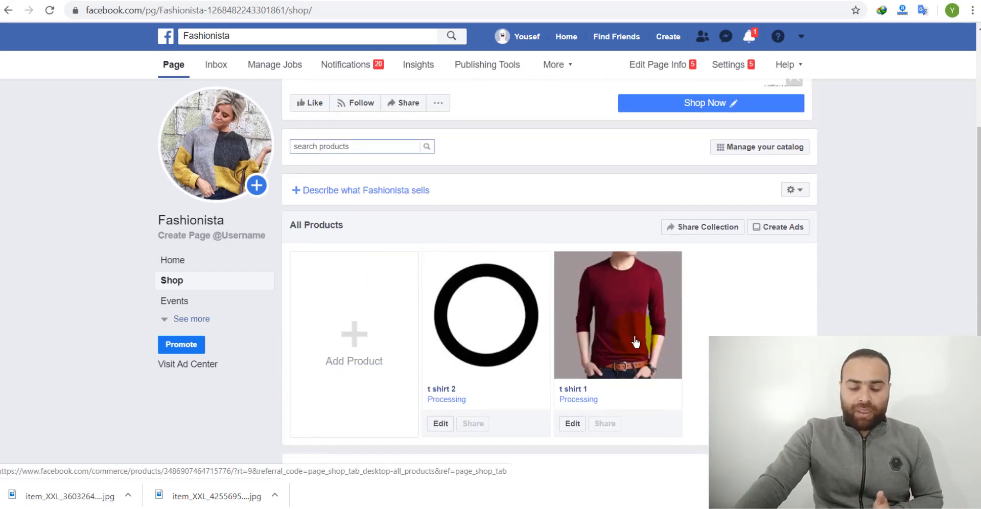
scroll(503, 348, "down", 3)
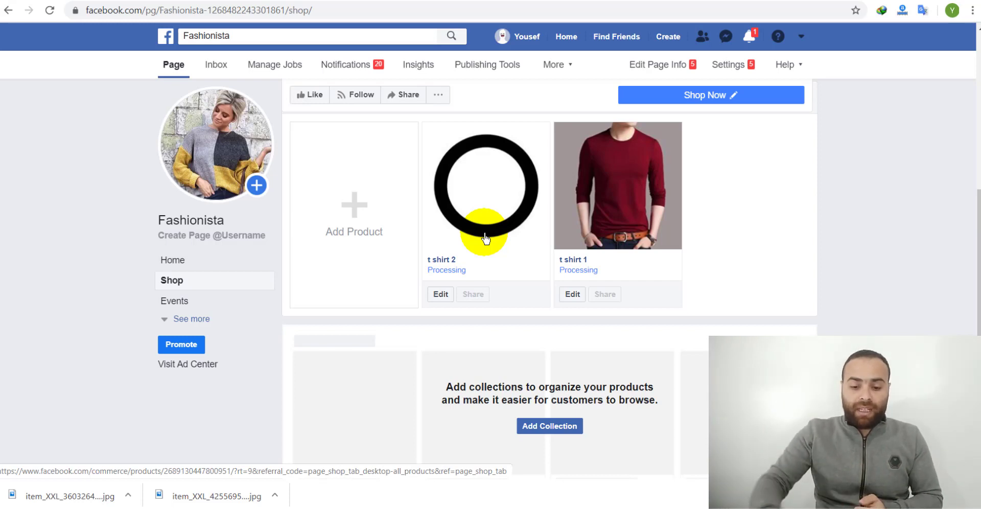
scroll(449, 238, "up", 3)
scroll(510, 281, "down", 5)
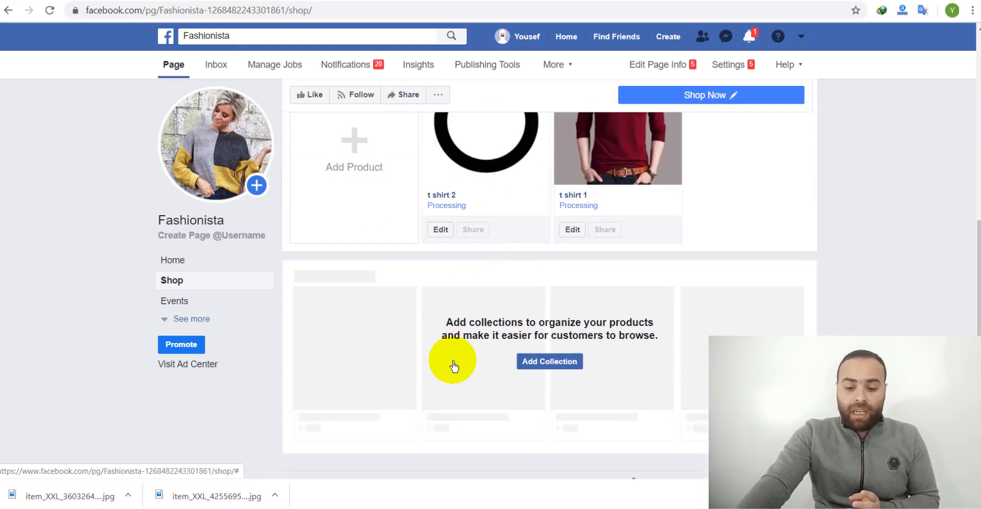
left_click(550, 362)
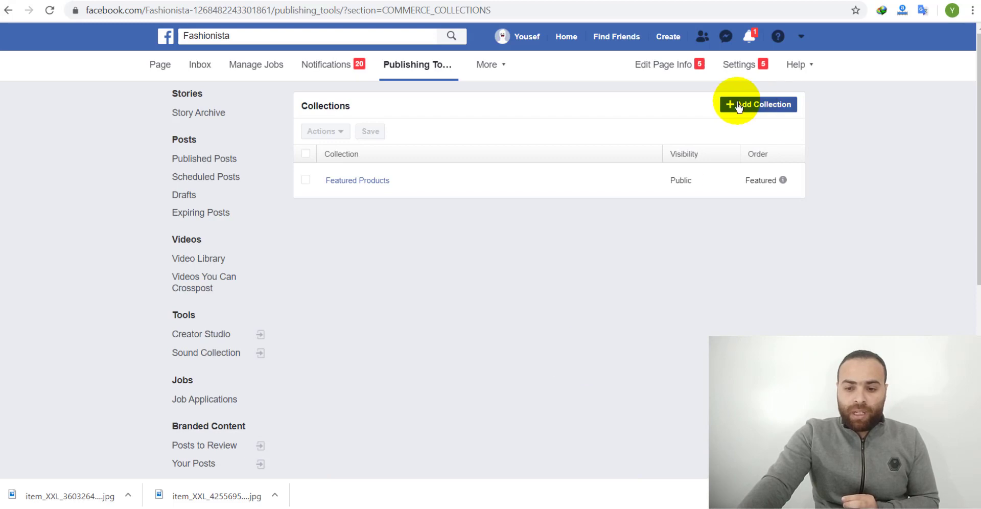
left_click(763, 106)
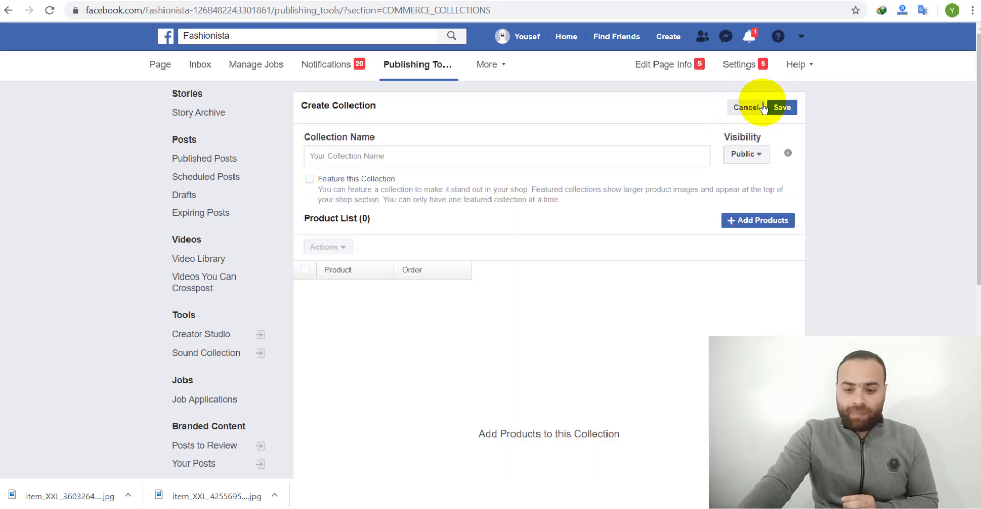
left_click(346, 160)
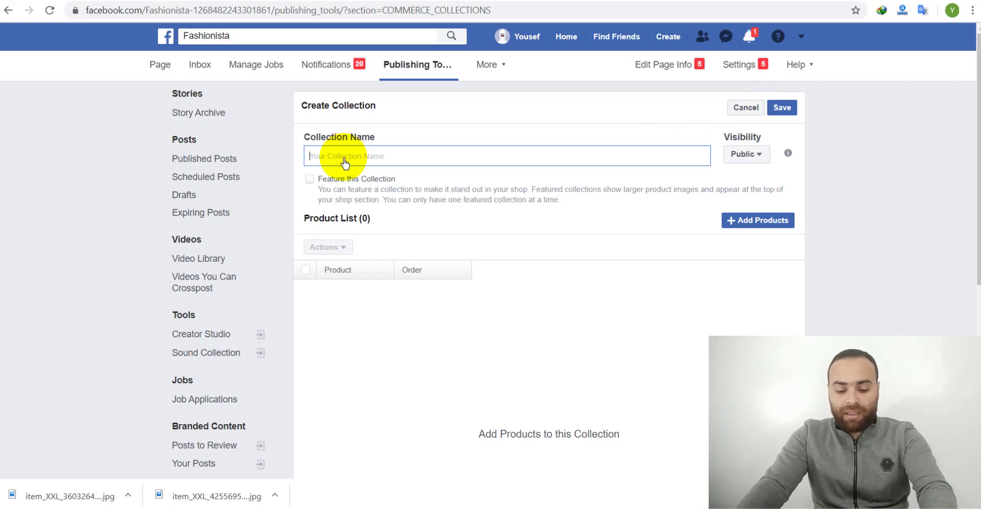
type("الصيف")
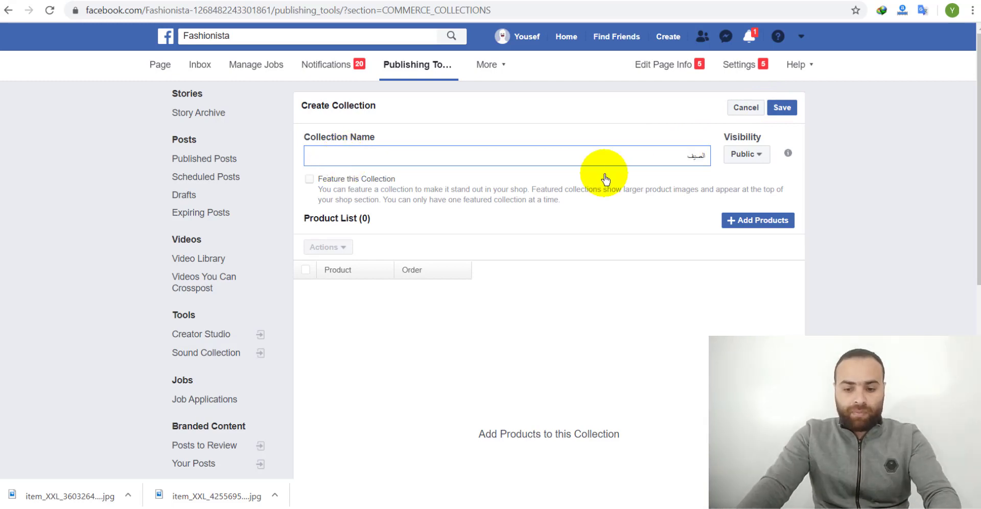
- Add the product t shirt 1 to the "الصيف" collection and save the collection
left_click(752, 221)
left_click(363, 179)
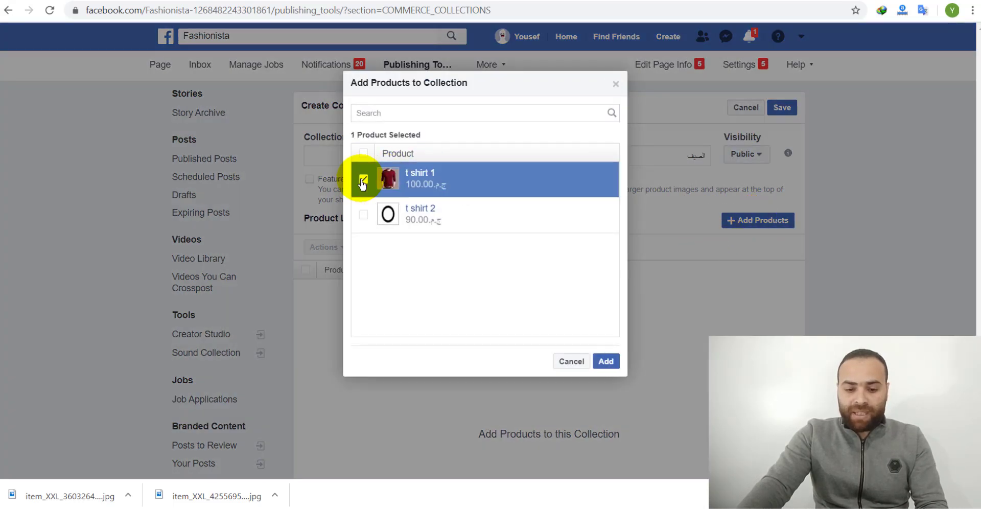
left_click(607, 361)
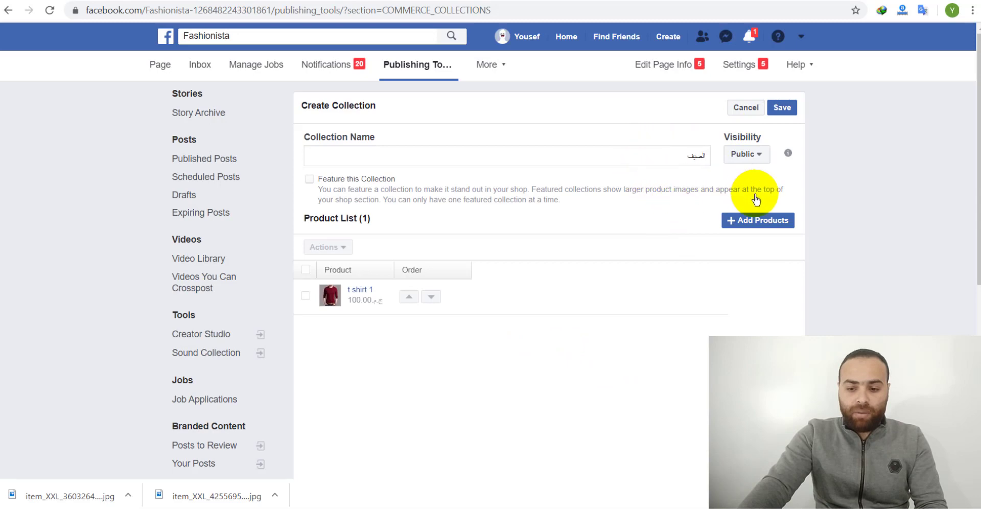
left_click(780, 109)
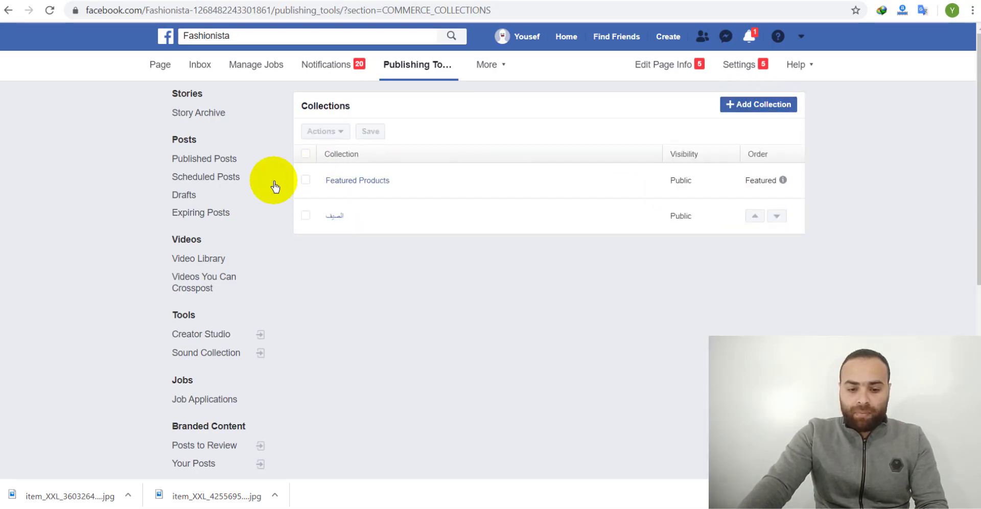
- Create a second collection named "الشتاء" containing the product t shirt 2 and save it
left_click(757, 109)
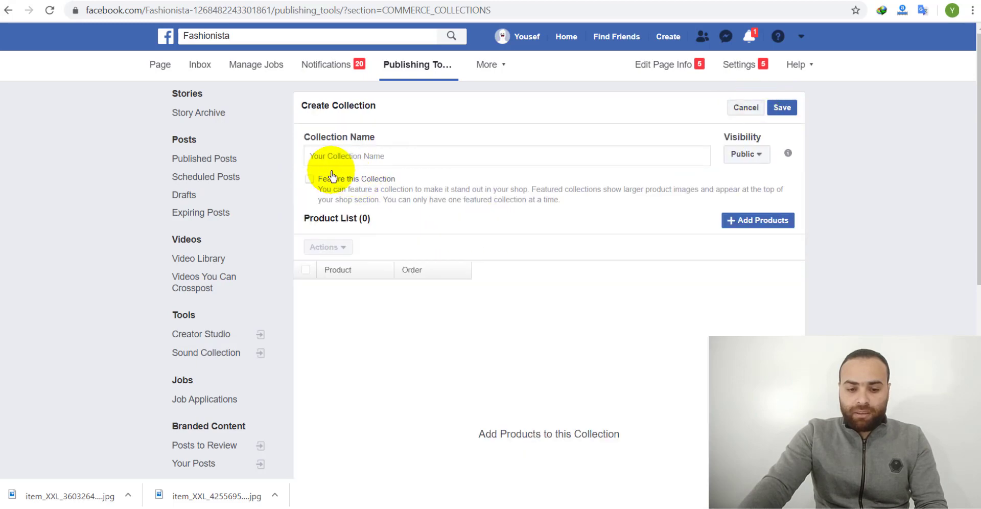
left_click(345, 160)
type("الشتاء")
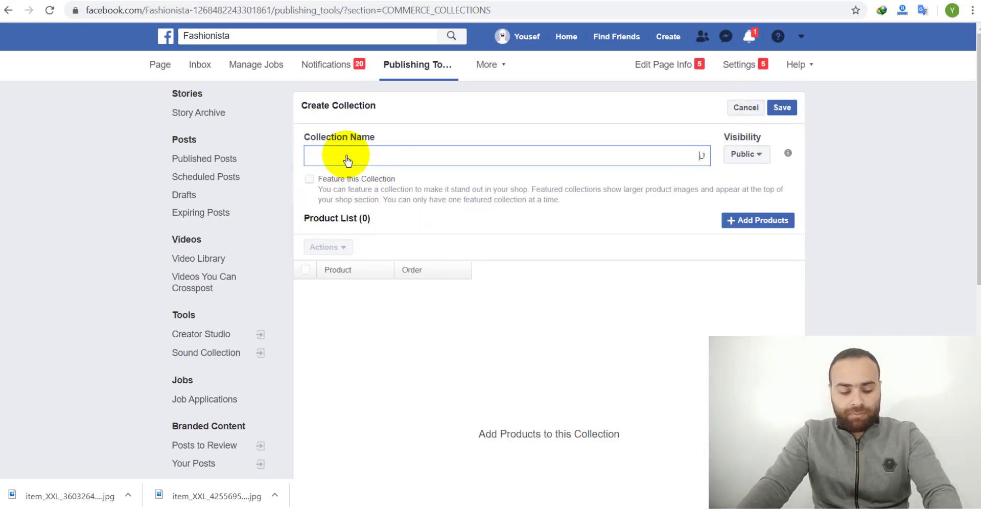
left_click(756, 223)
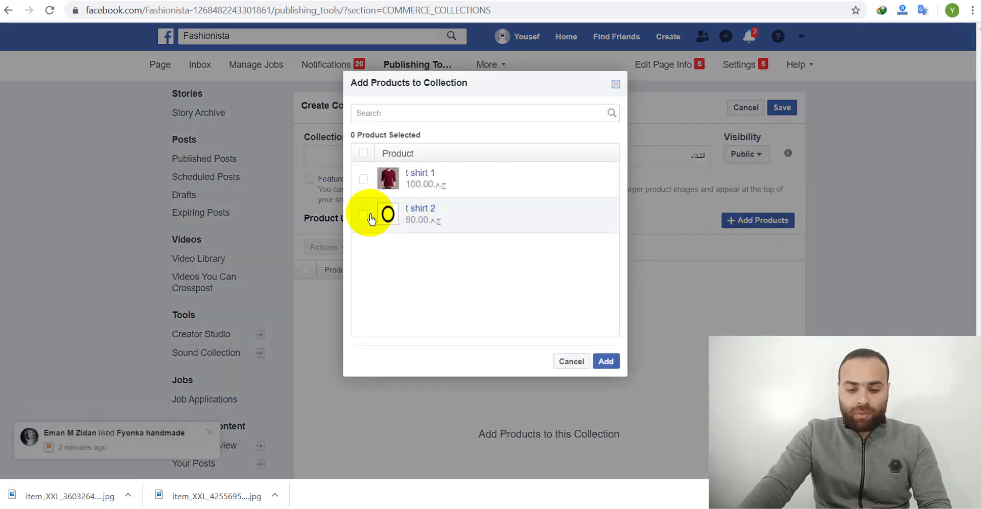
left_click(372, 215)
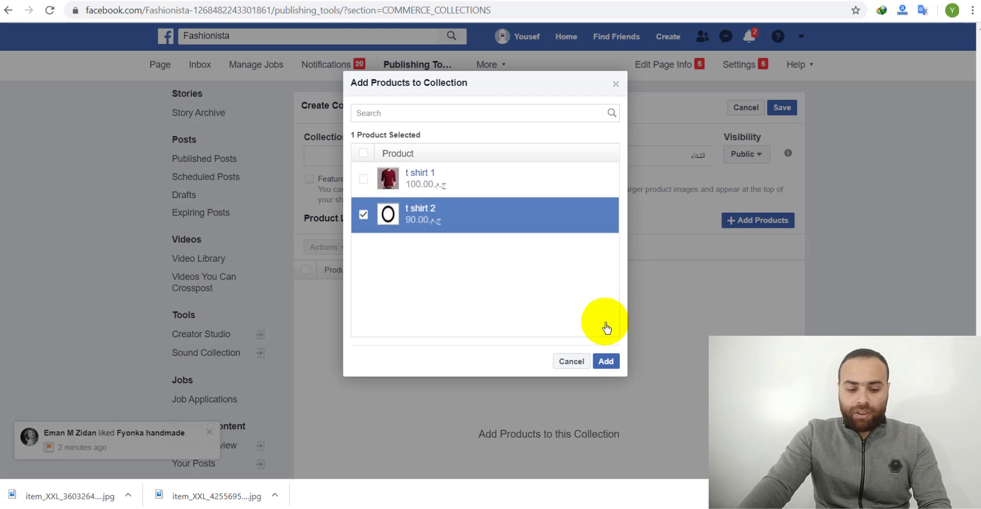
left_click(607, 362)
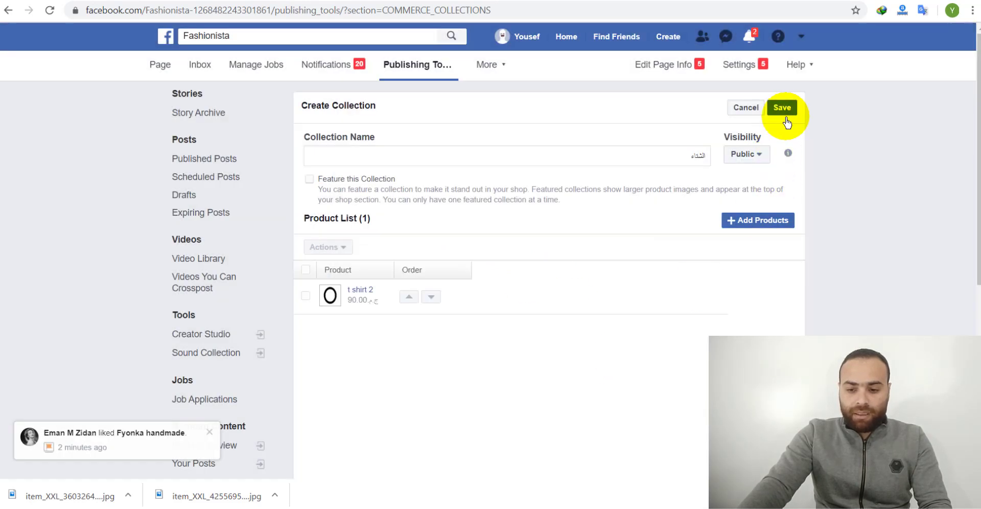
left_click(784, 109)
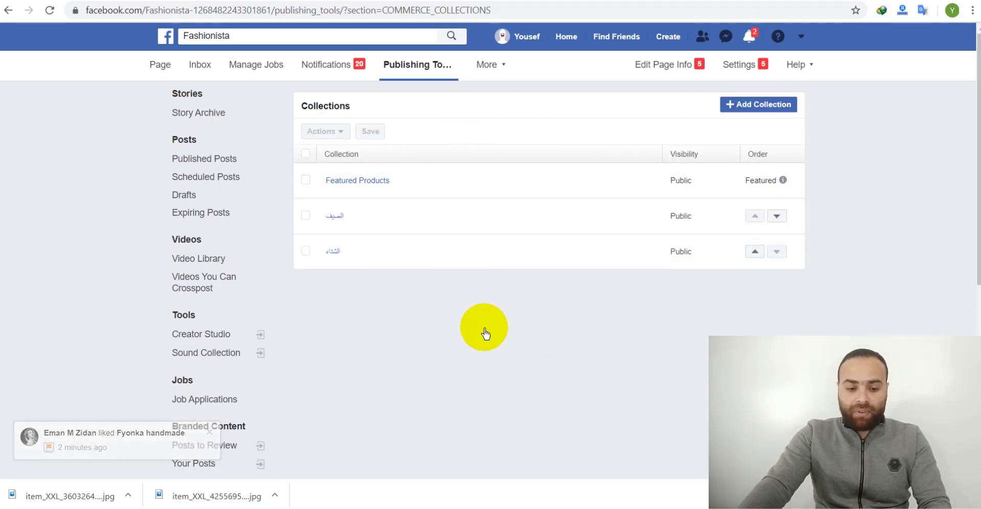
- Return to the Page's shop section and examine how the two collections and all products are laid out
left_click(160, 65)
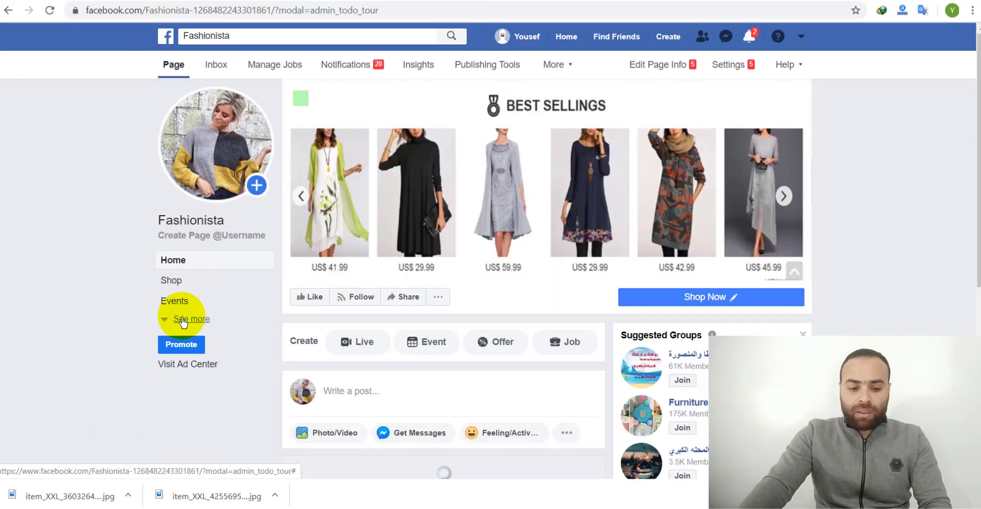
left_click(171, 280)
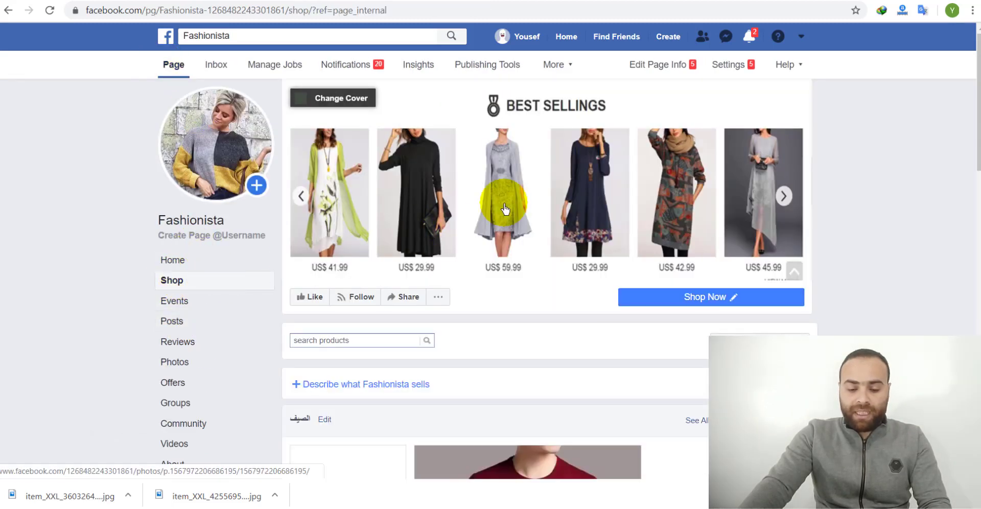
scroll(583, 295, "down", 1)
scroll(582, 296, "down", 8)
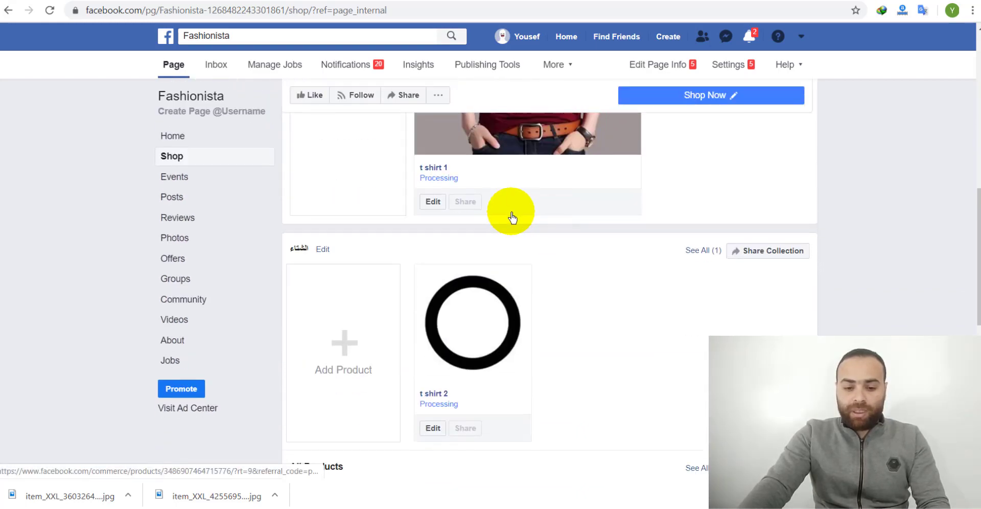
scroll(575, 217, "up", 3)
scroll(505, 246, "down", 8)
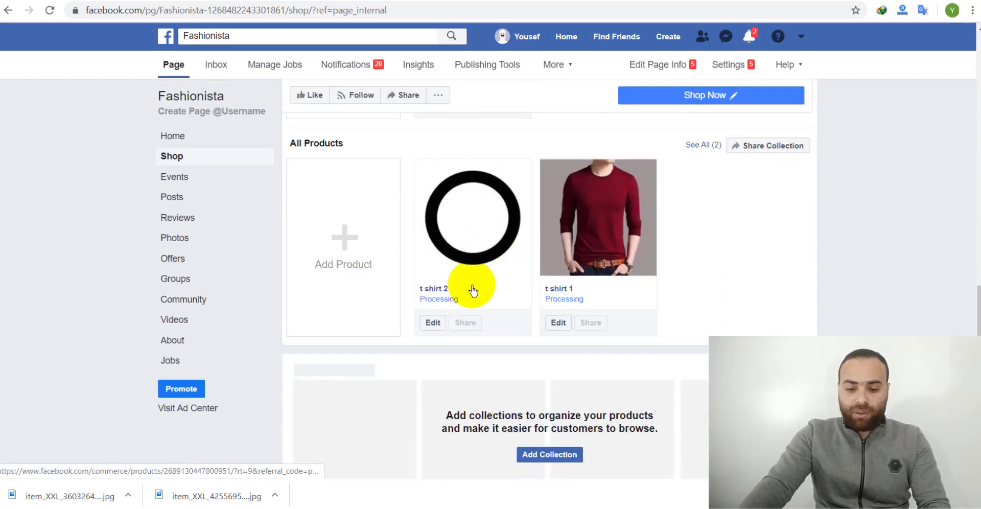
scroll(460, 285, "up", 10)
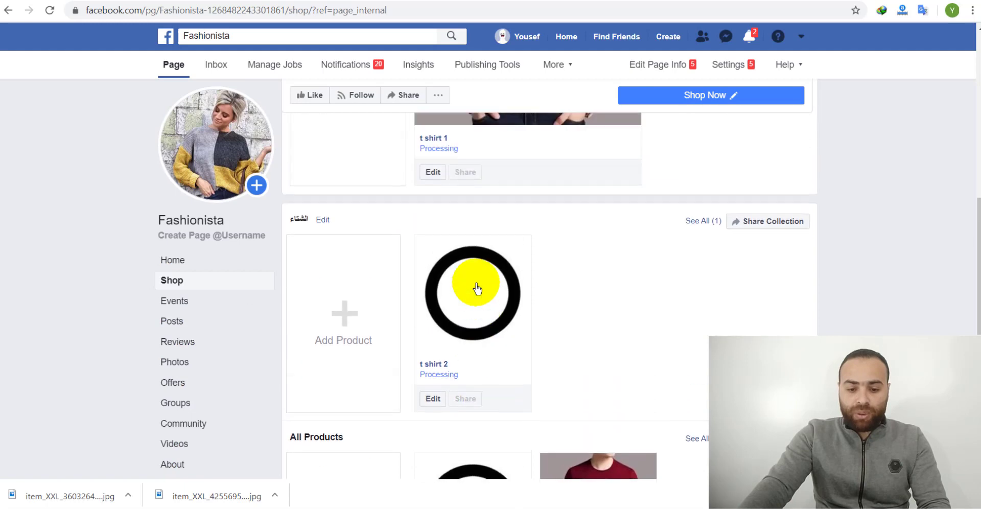
scroll(502, 287, "up", 6)
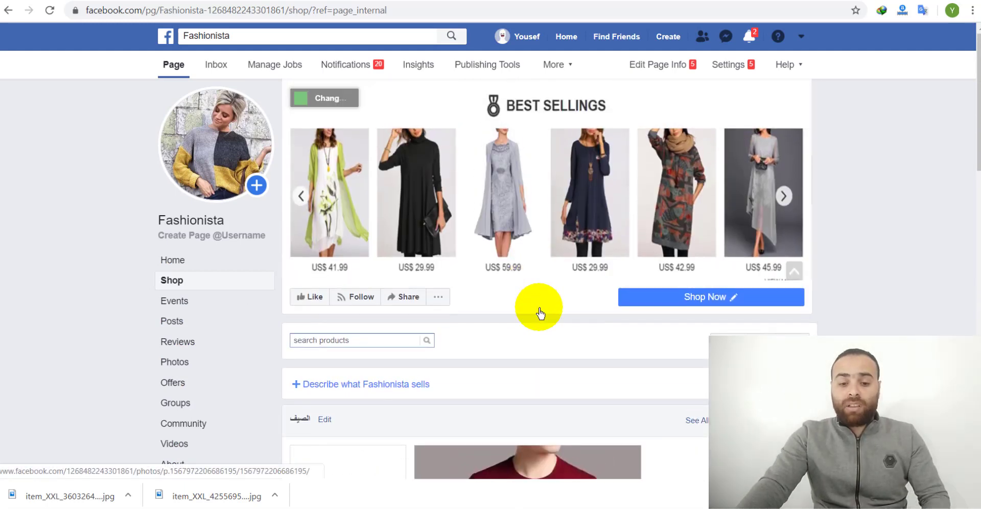